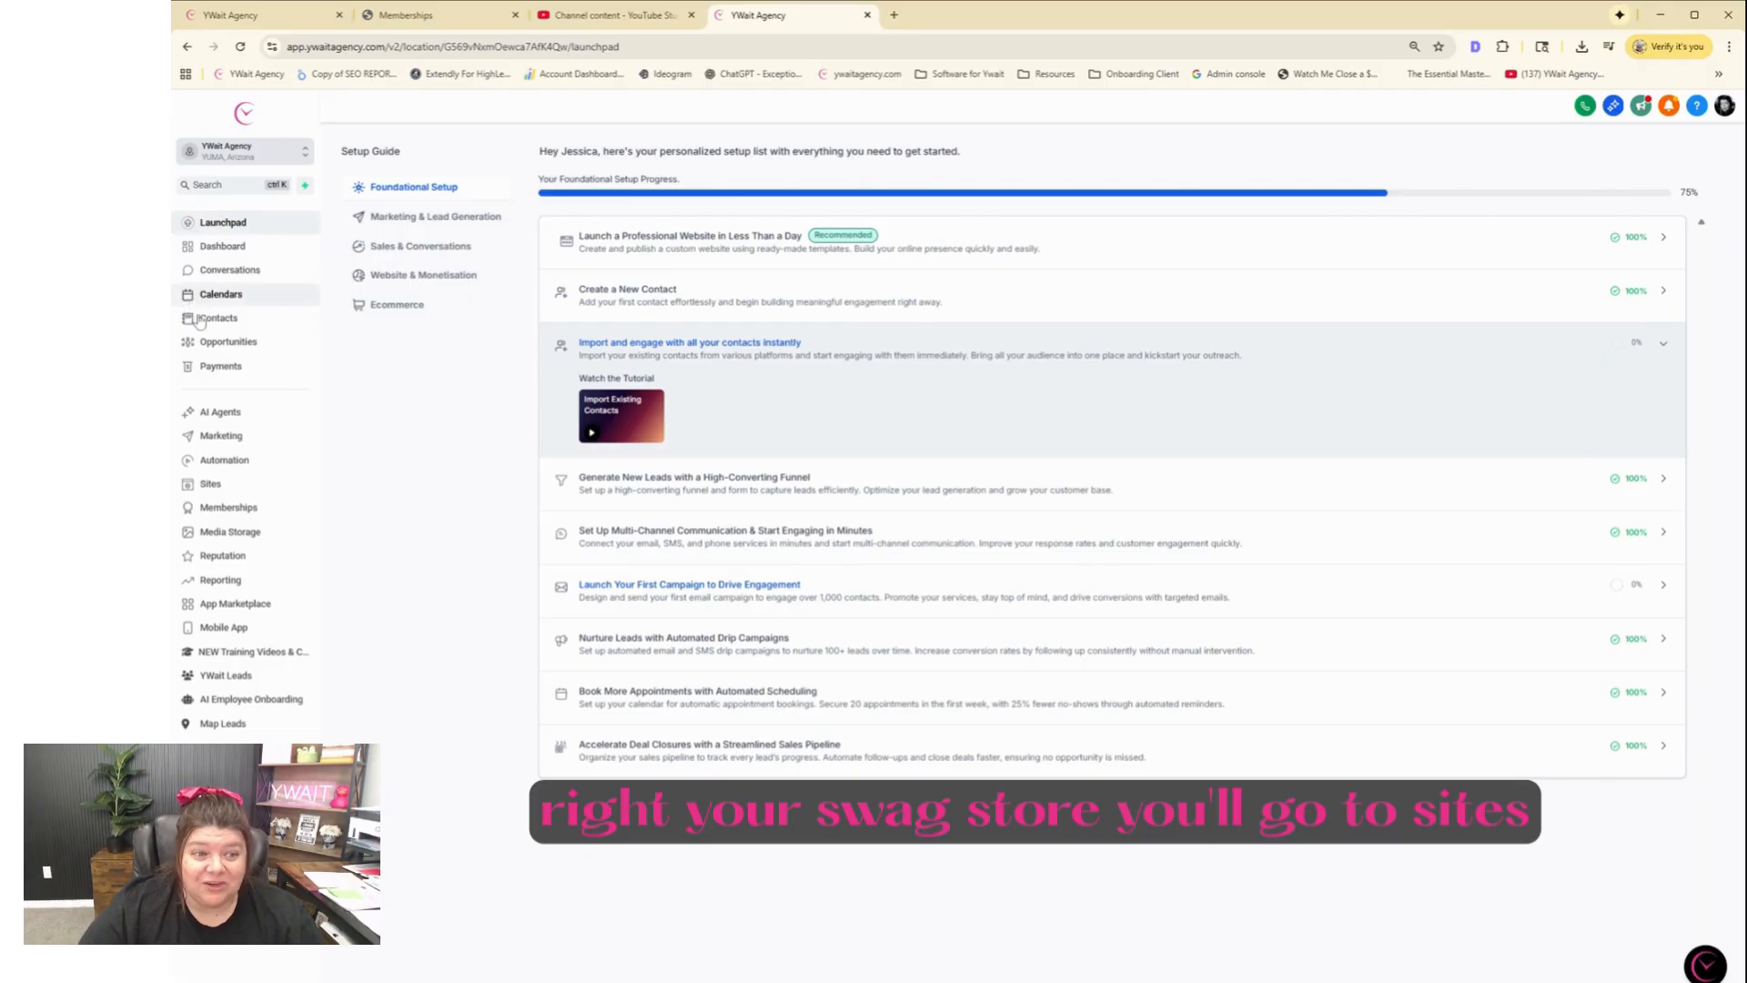
Step: Open the Swag Store Template website from the Swag Store folder
click(245, 487)
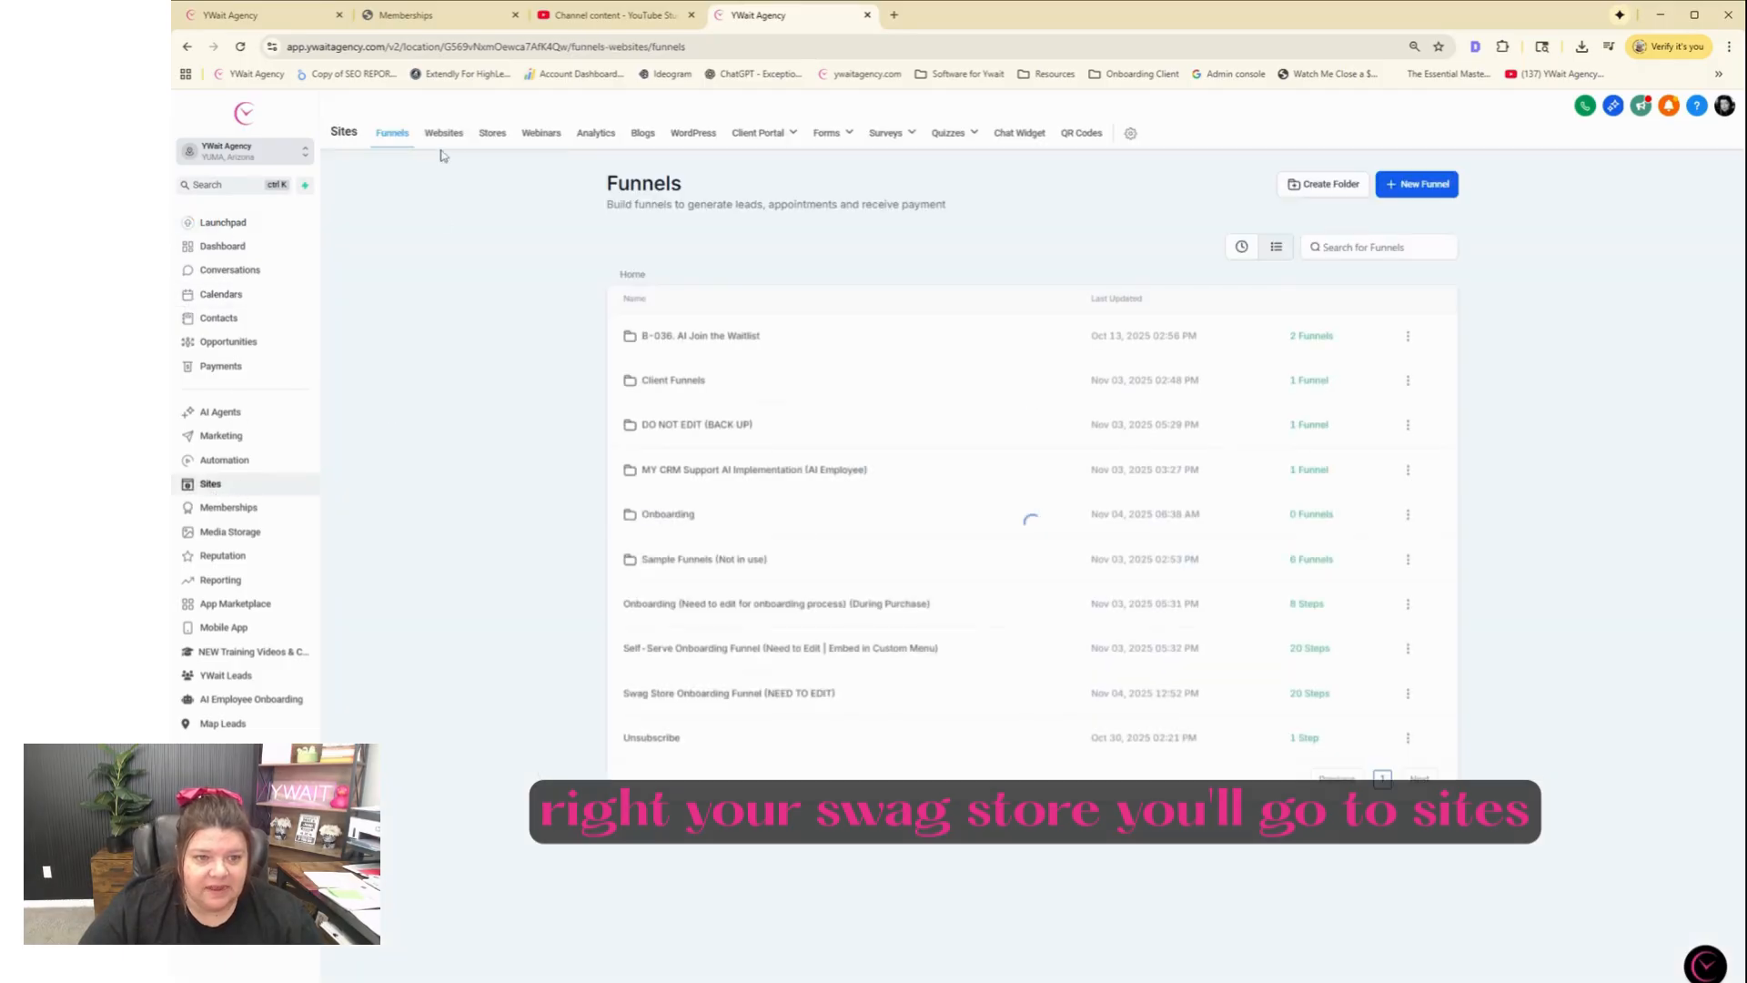
click(443, 139)
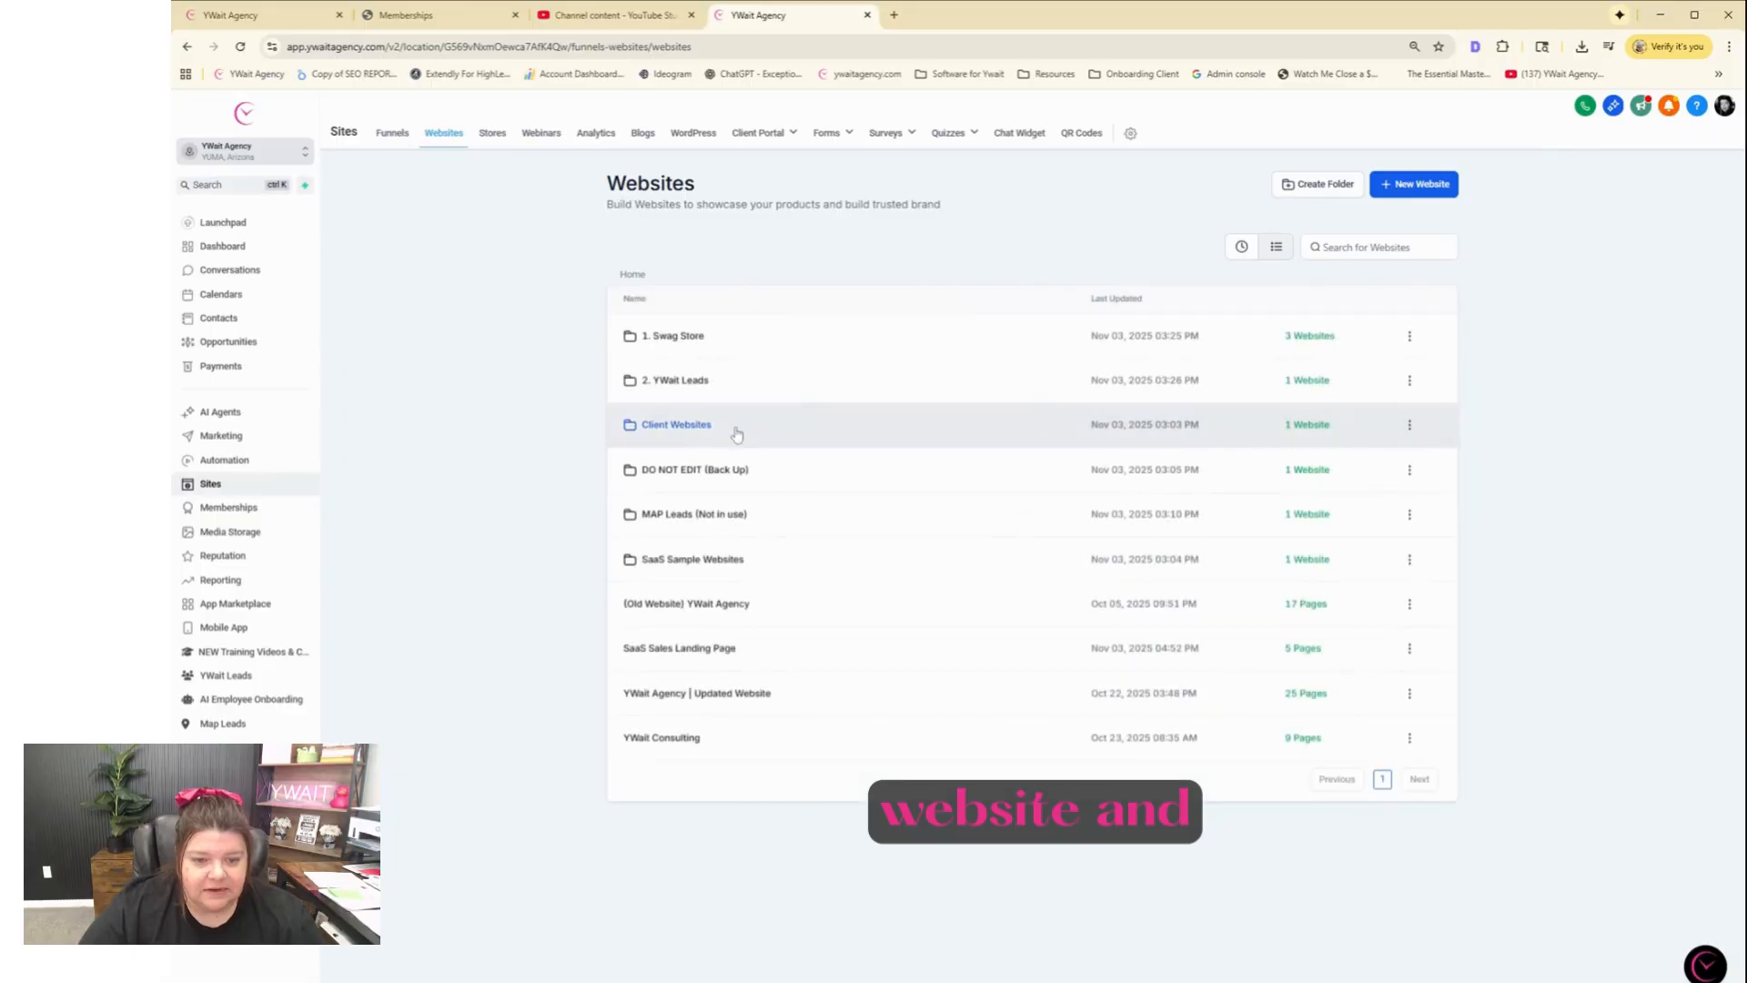
click(678, 338)
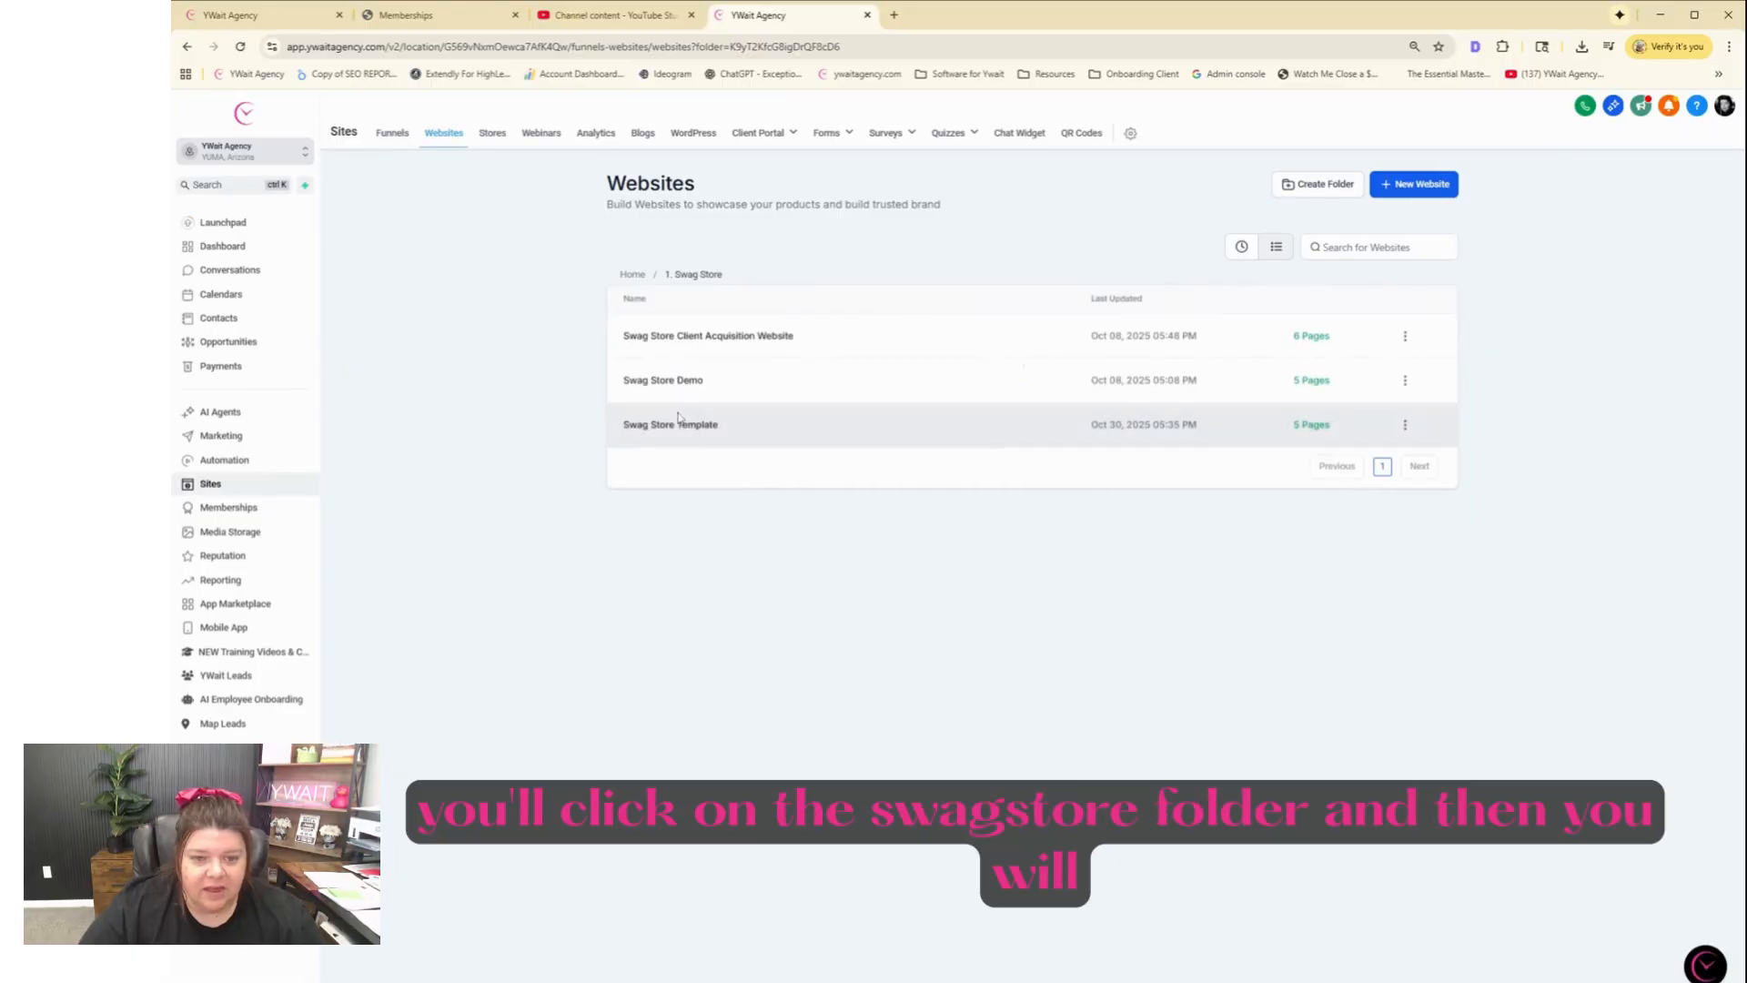
click(682, 434)
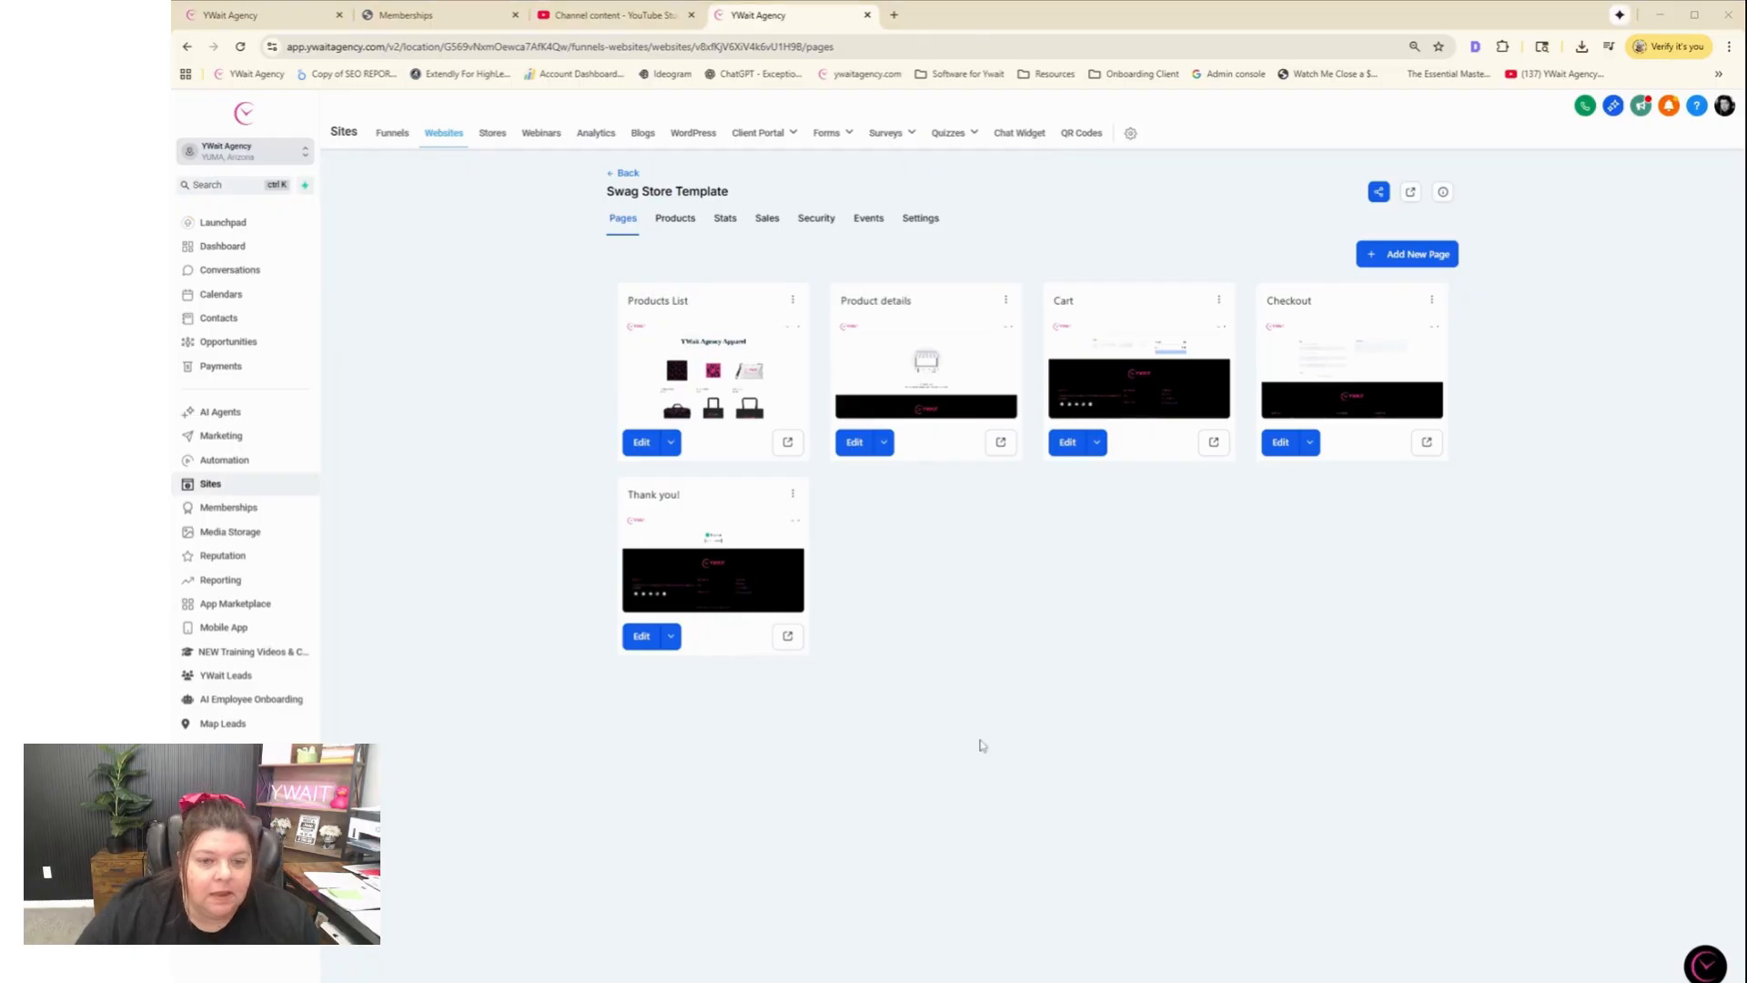
Step: Open the customer notification settings for payments
click(221, 367)
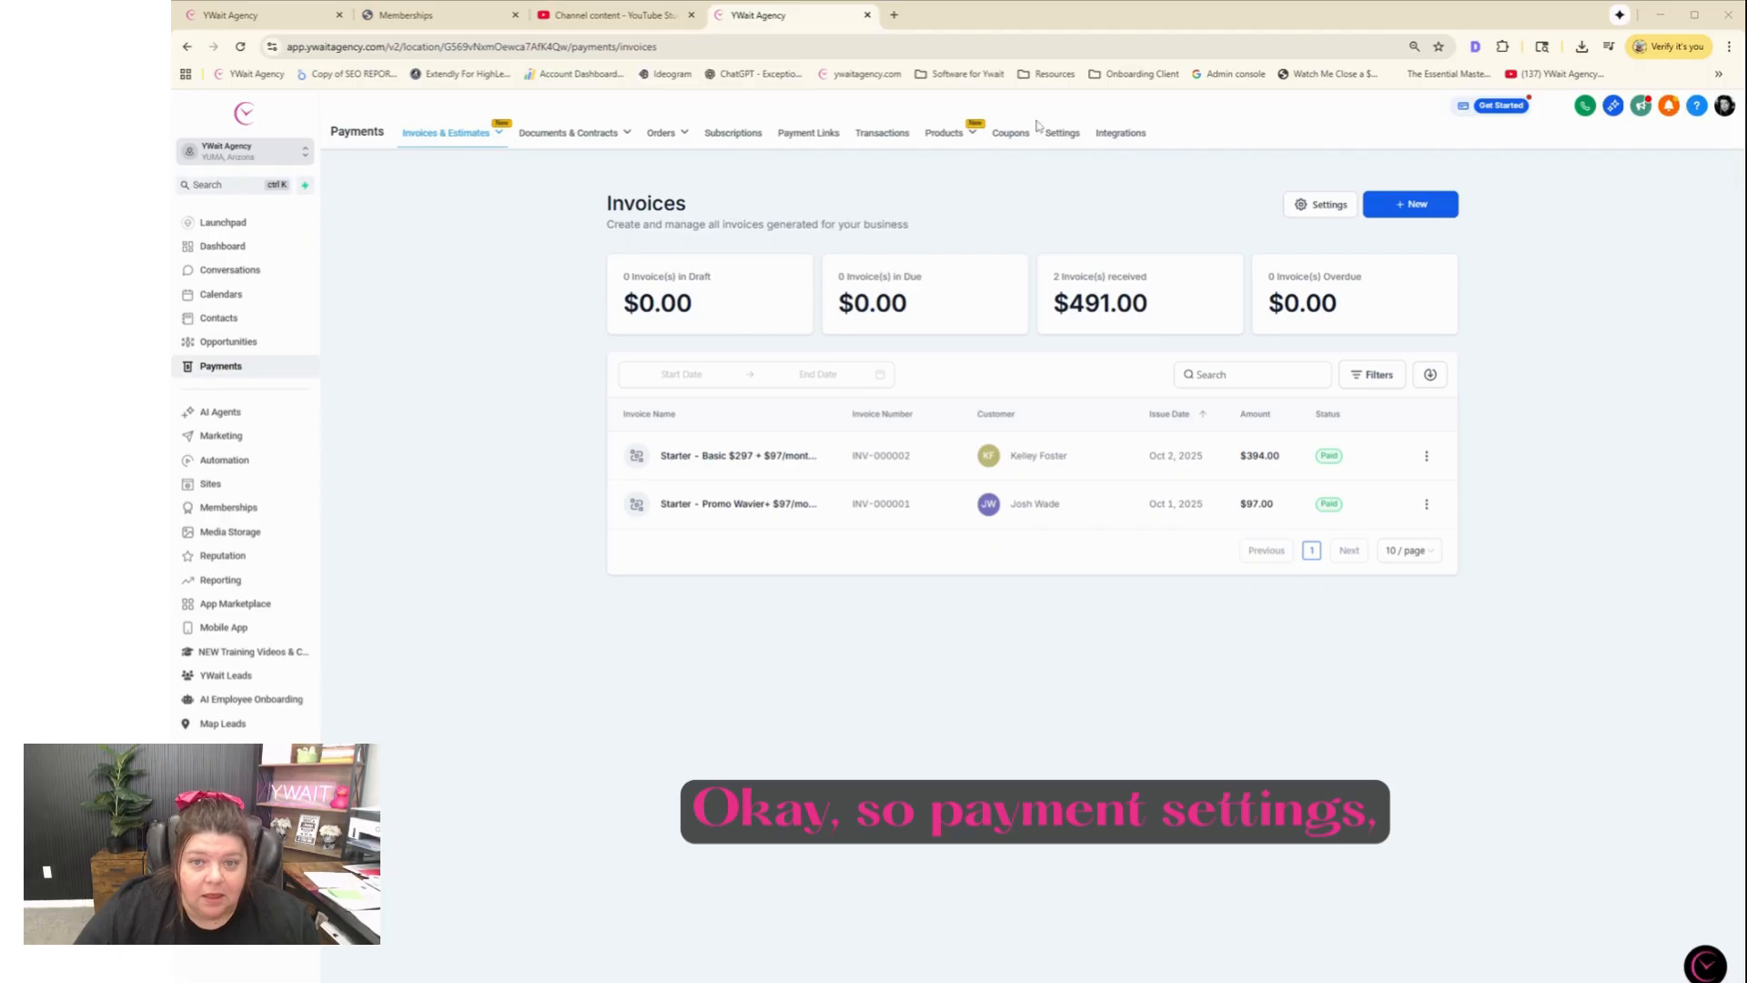
click(1064, 135)
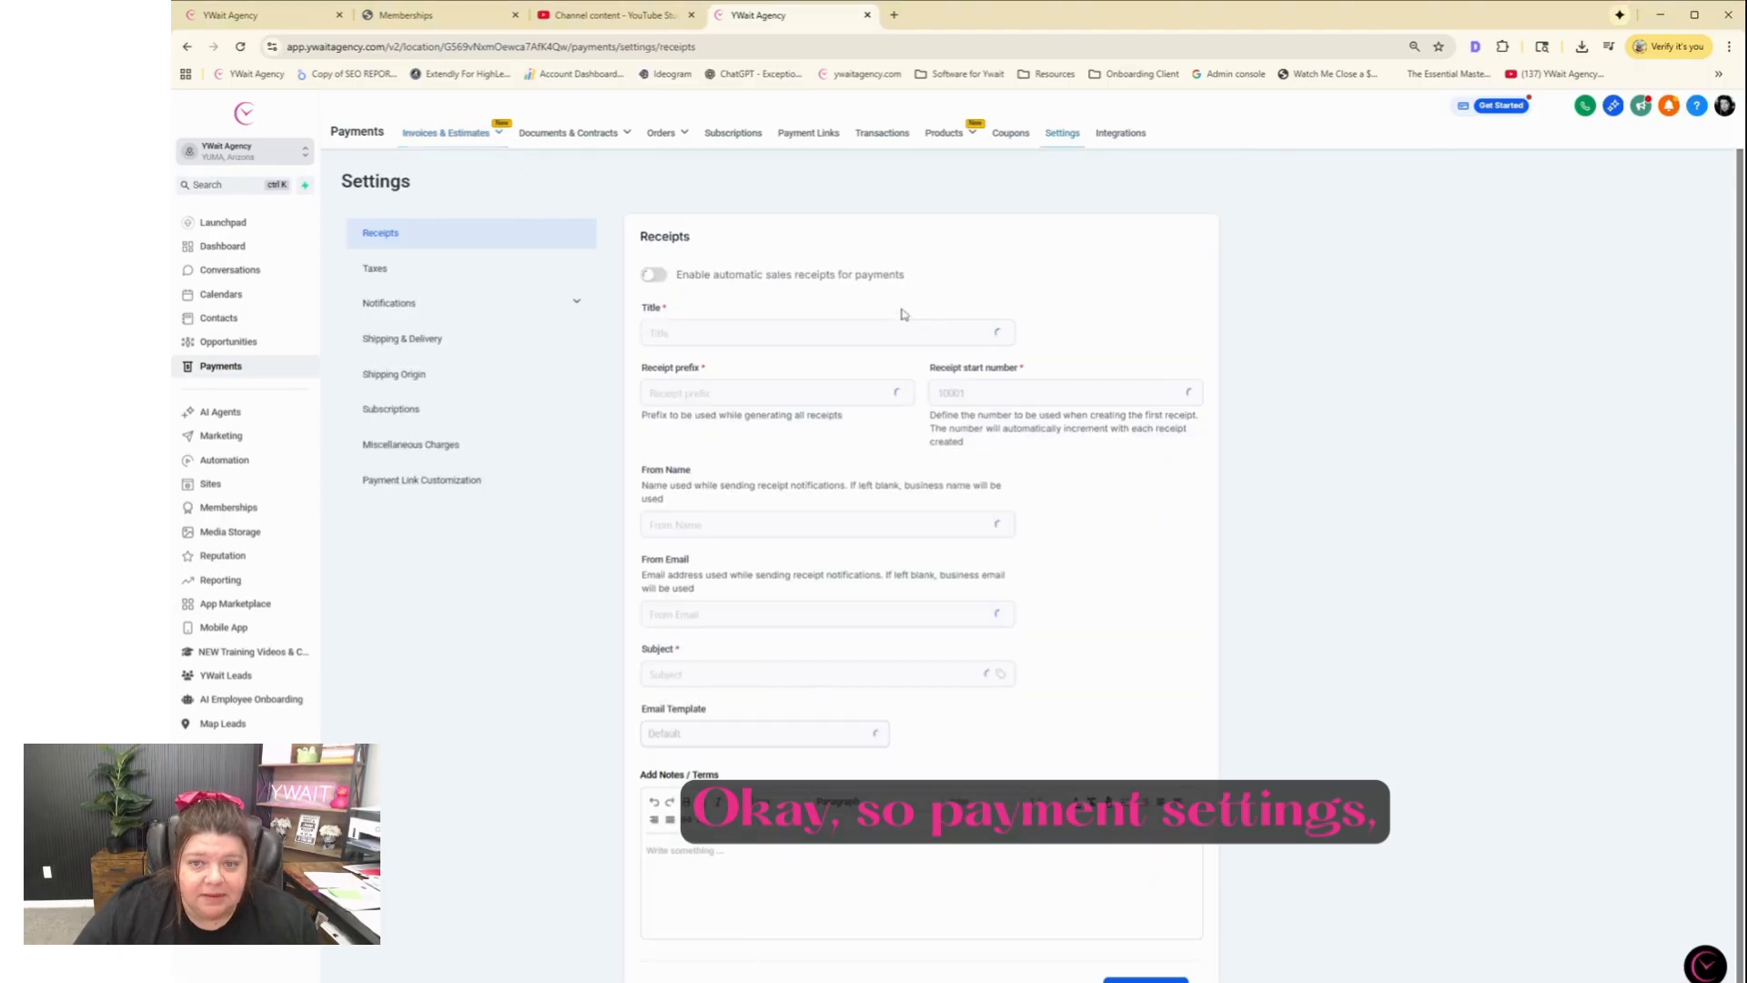
click(391, 309)
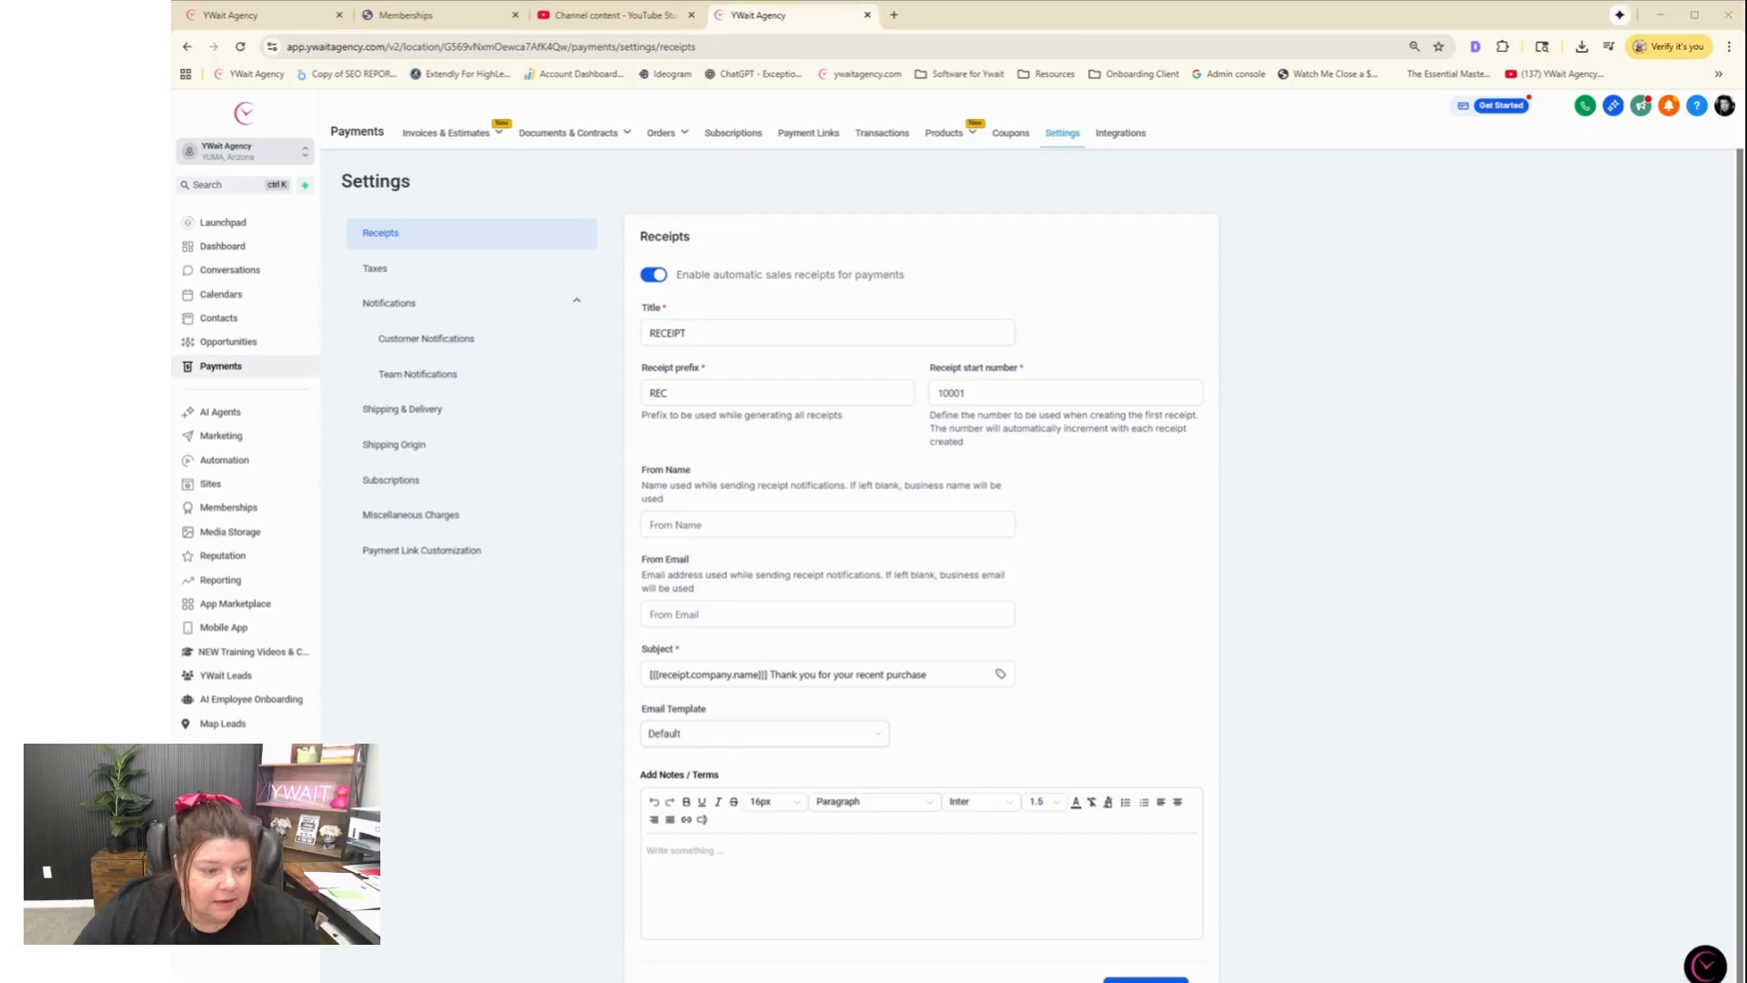
click(546, 341)
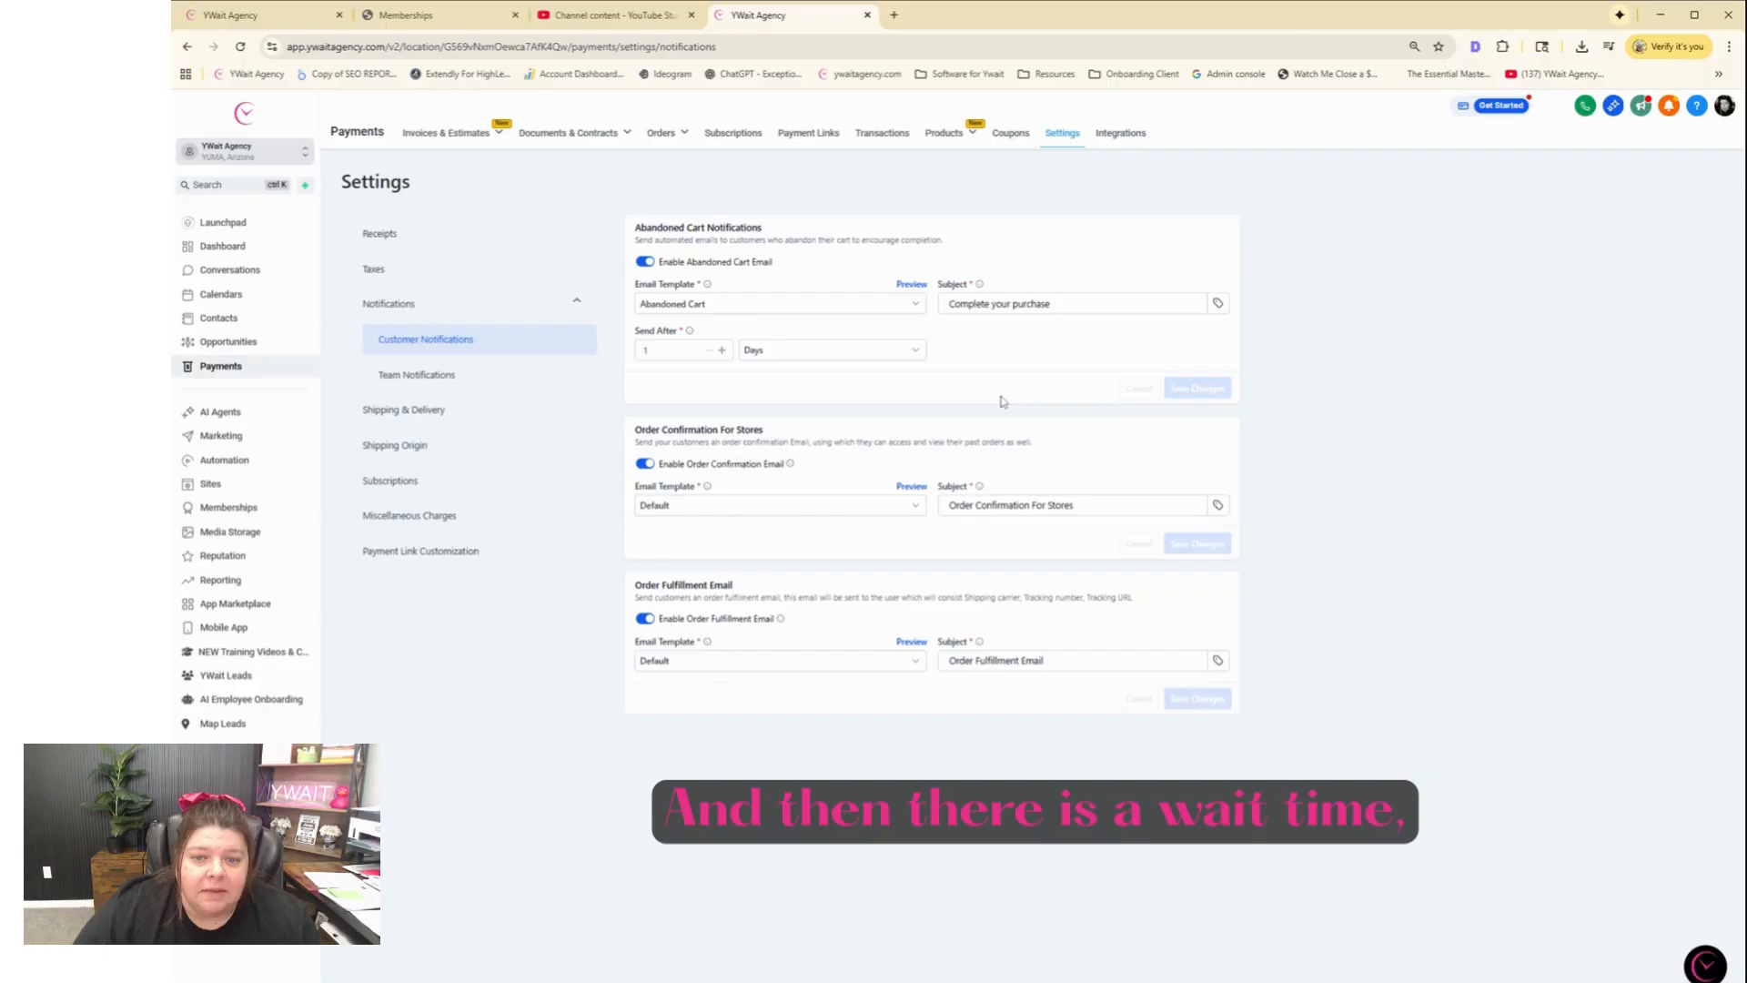
Step: Set the abandoned cart email to send after 5 hours and save the changes
click(678, 351)
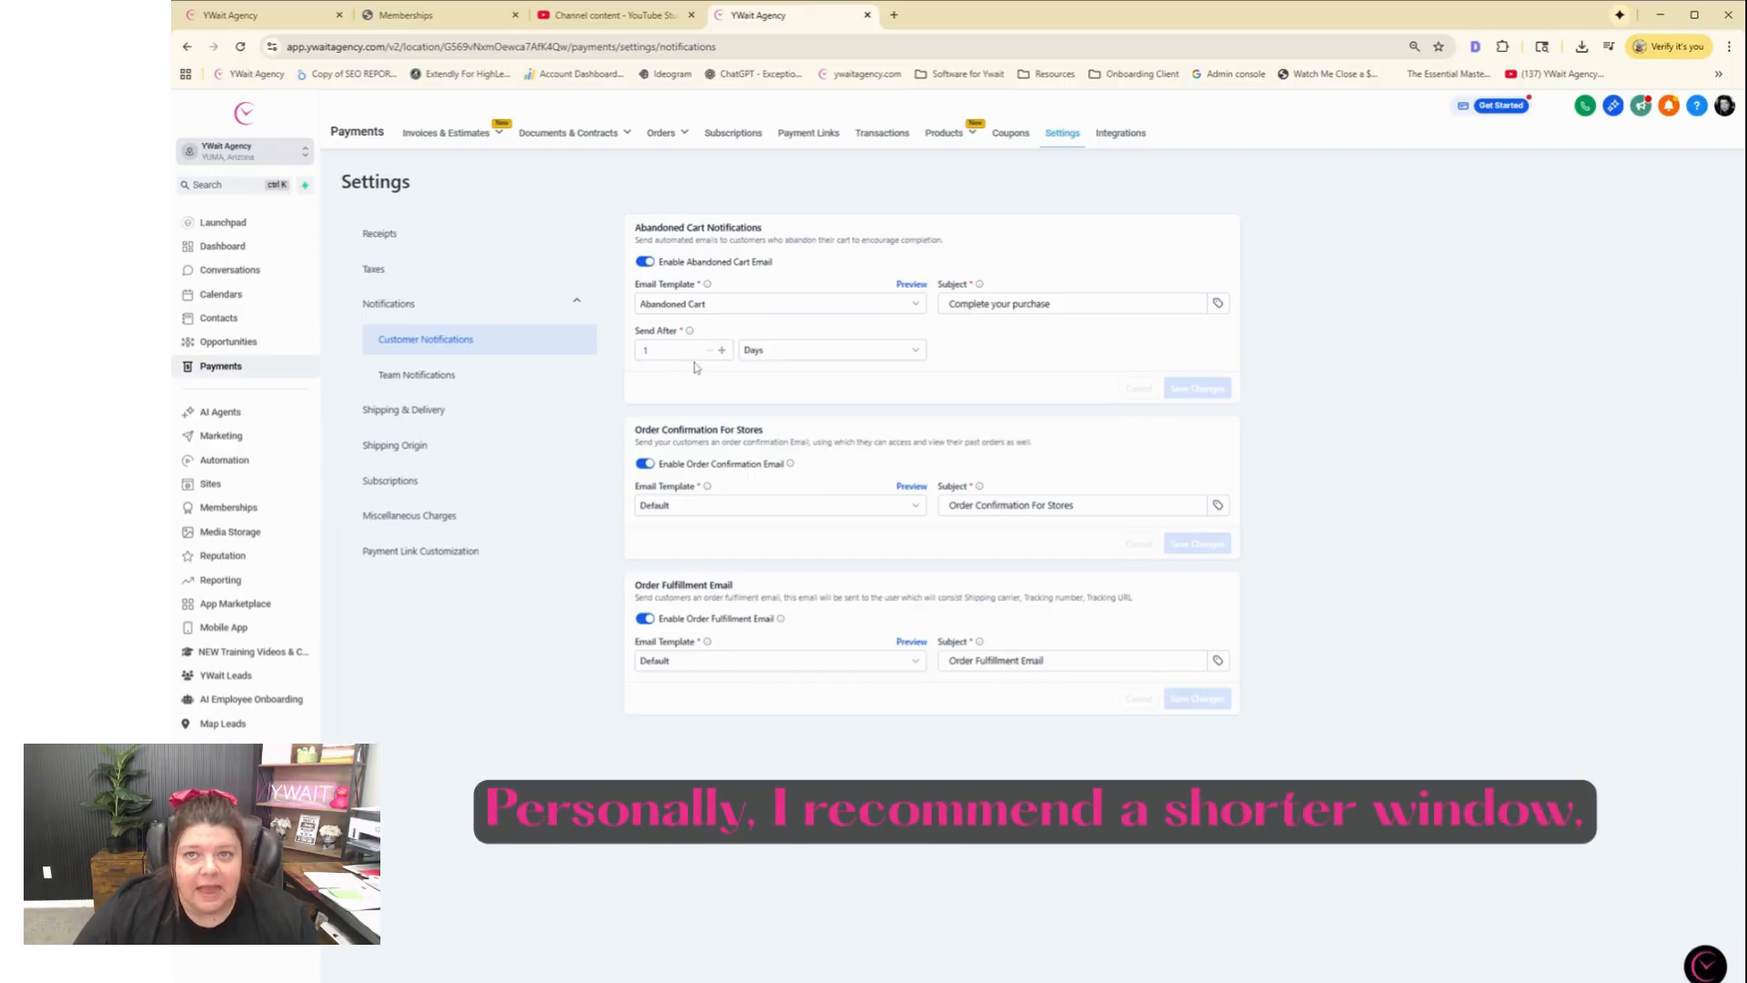
drag(650, 351, 626, 356)
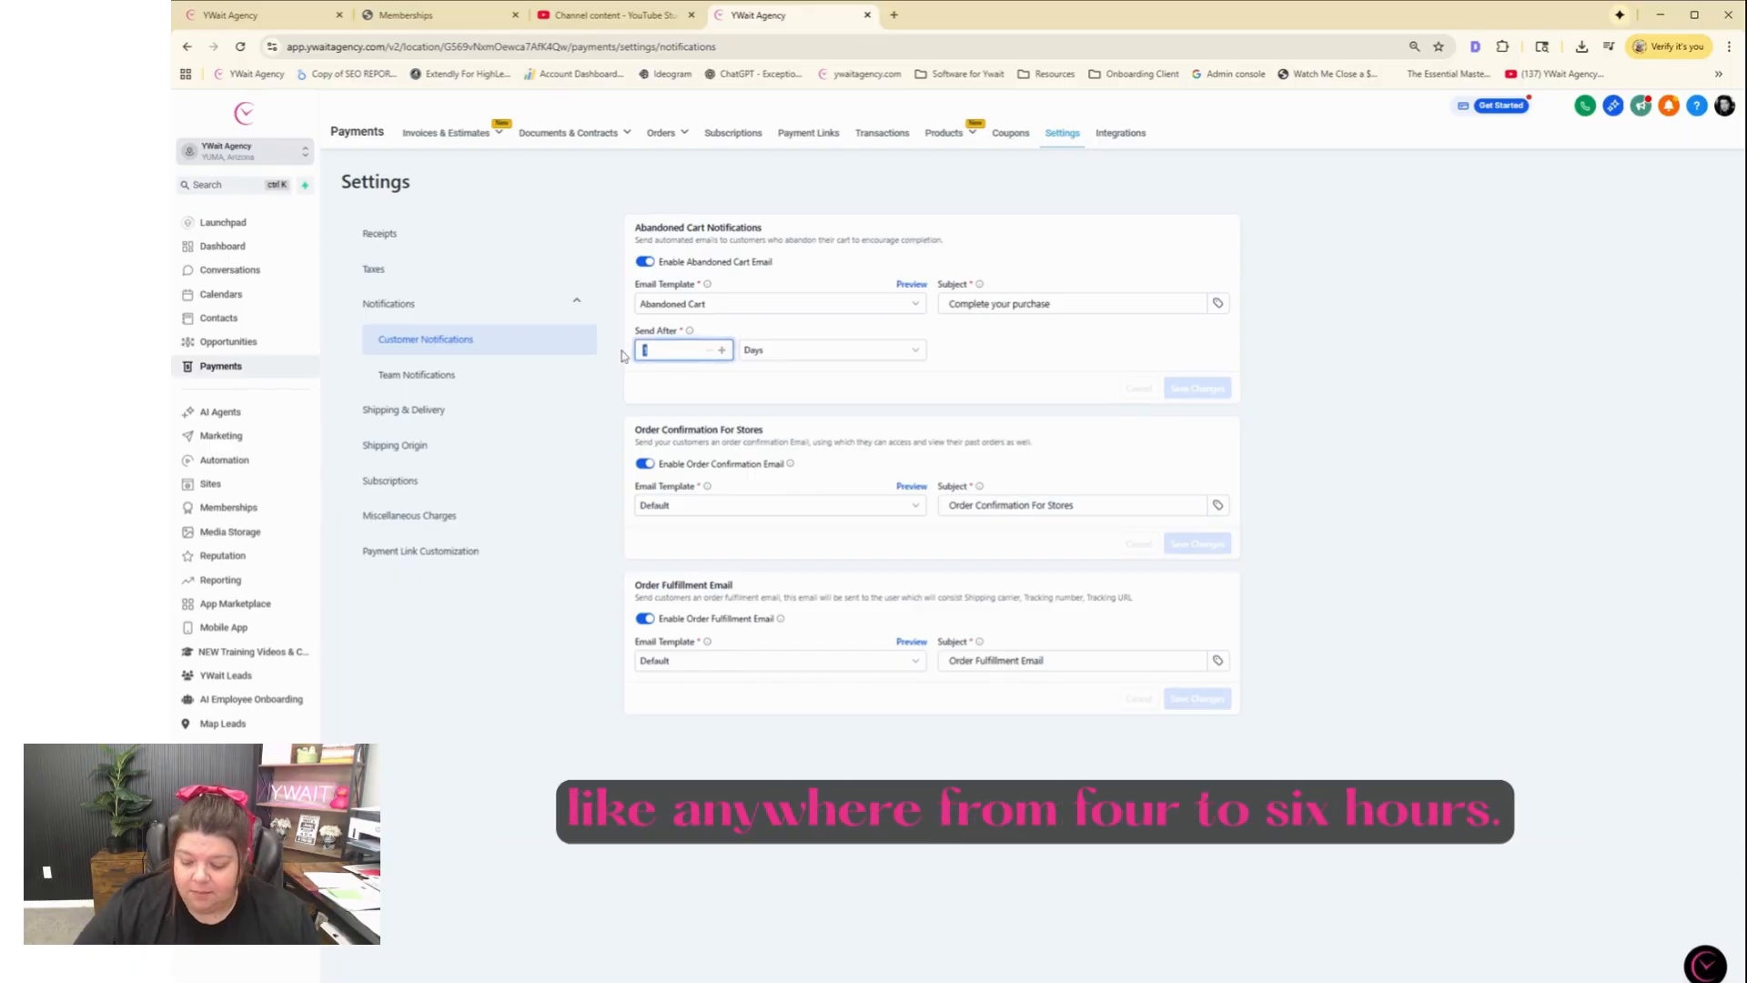
text(5)
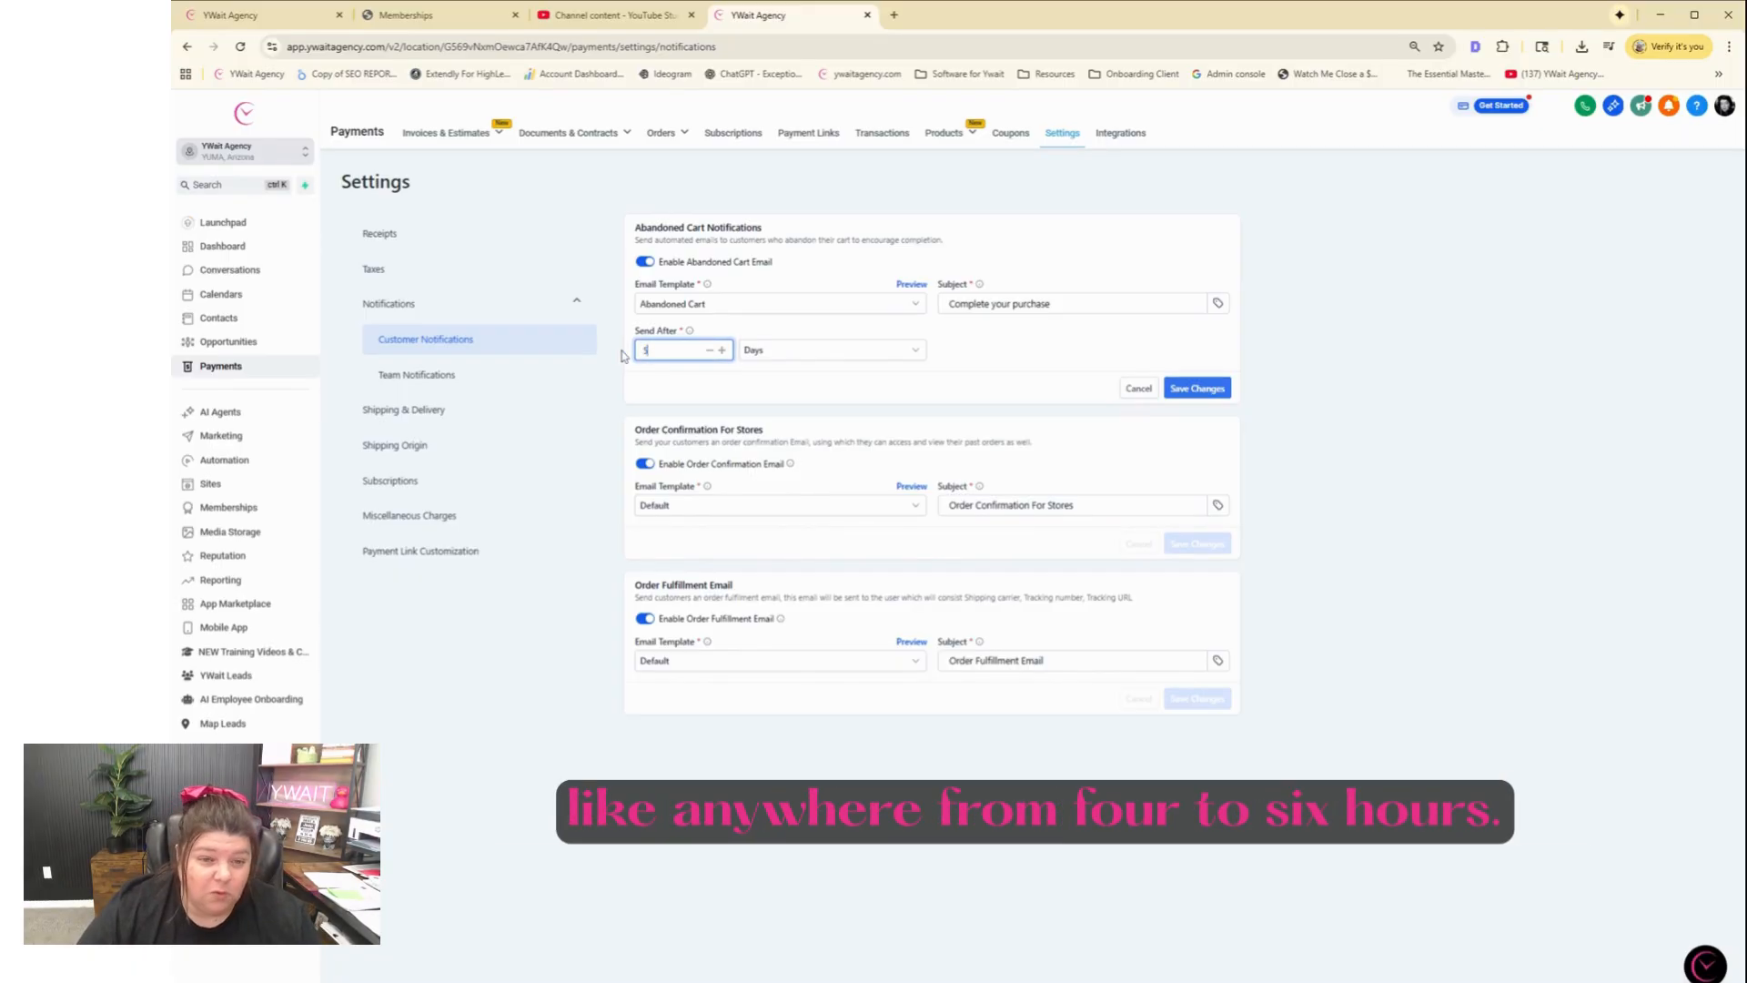
click(766, 357)
click(765, 401)
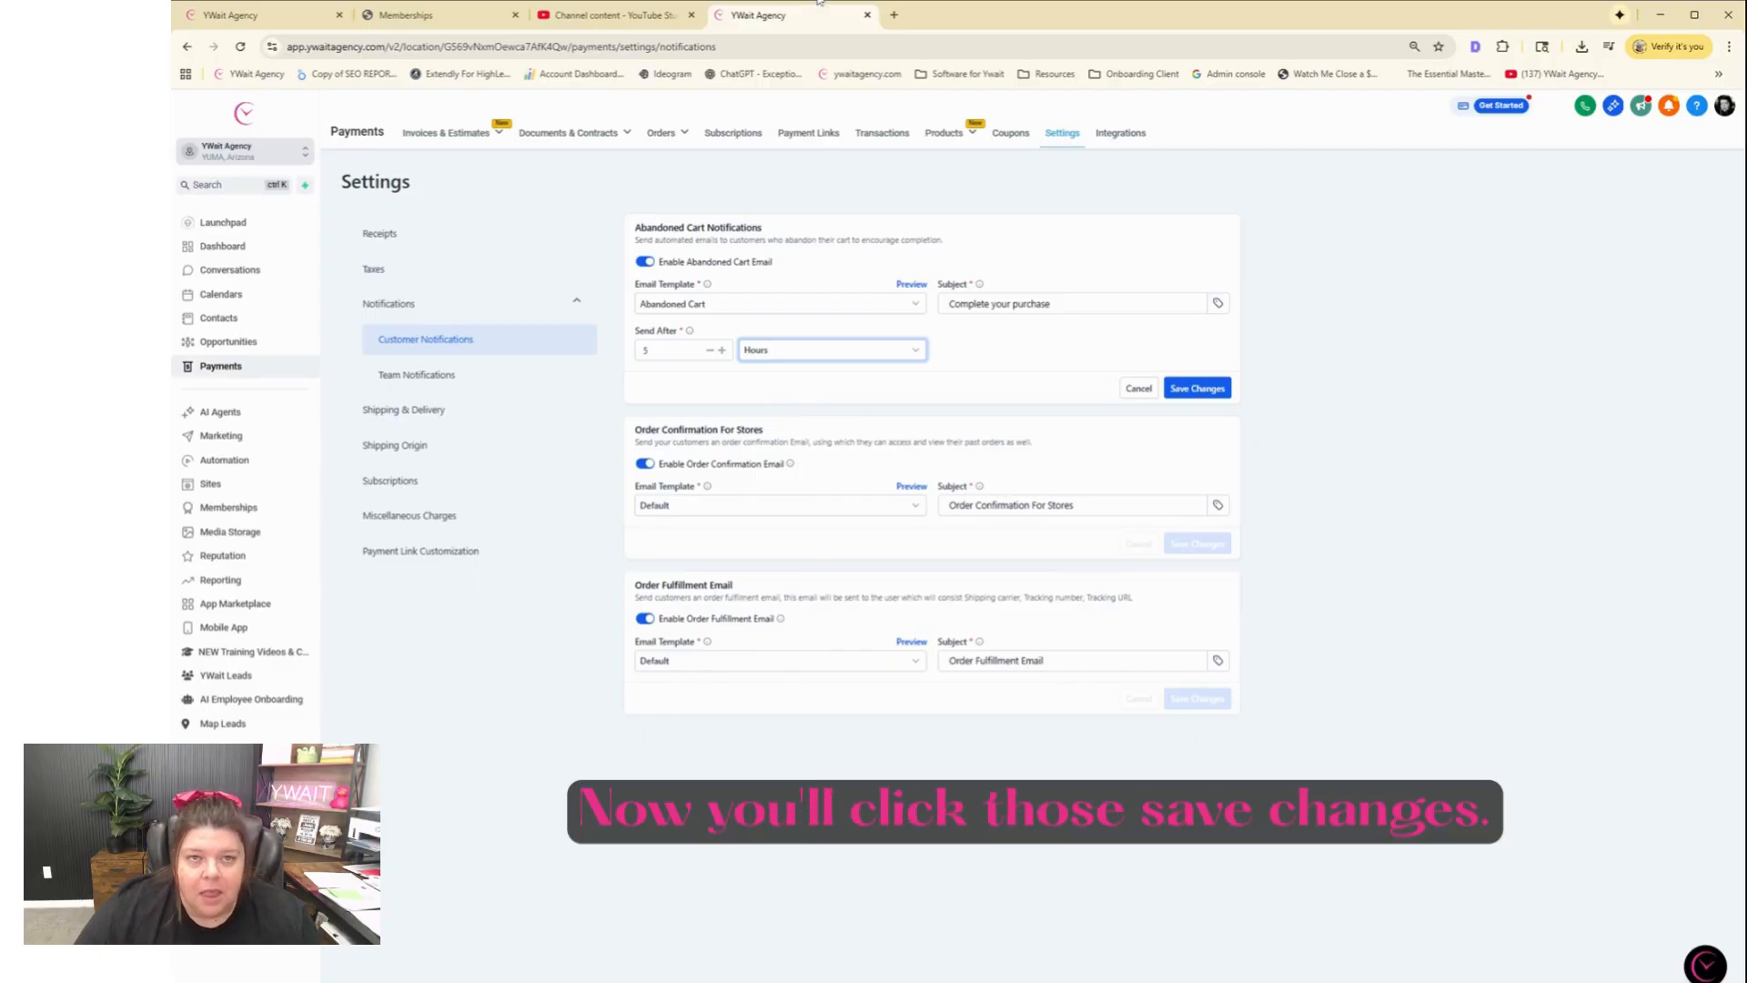
click(1197, 387)
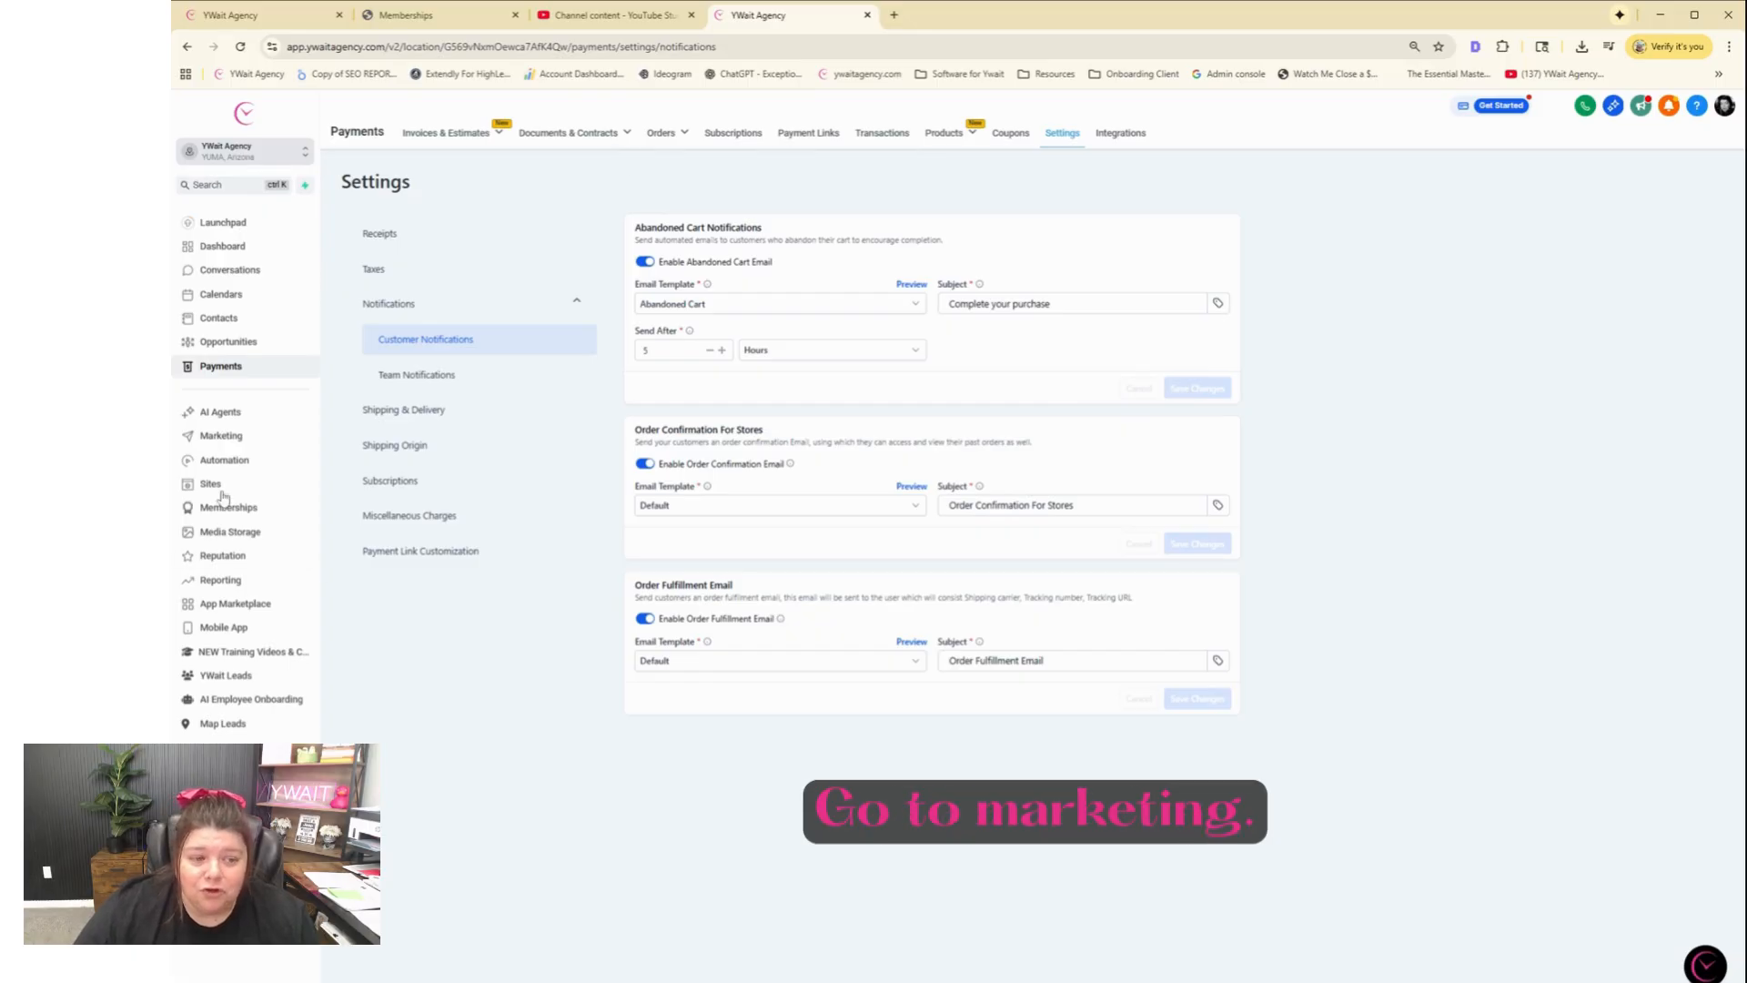
Step: Open the Abandoned Cart email template from the Swag Store folder of the marketing email templates
click(228, 436)
click(495, 137)
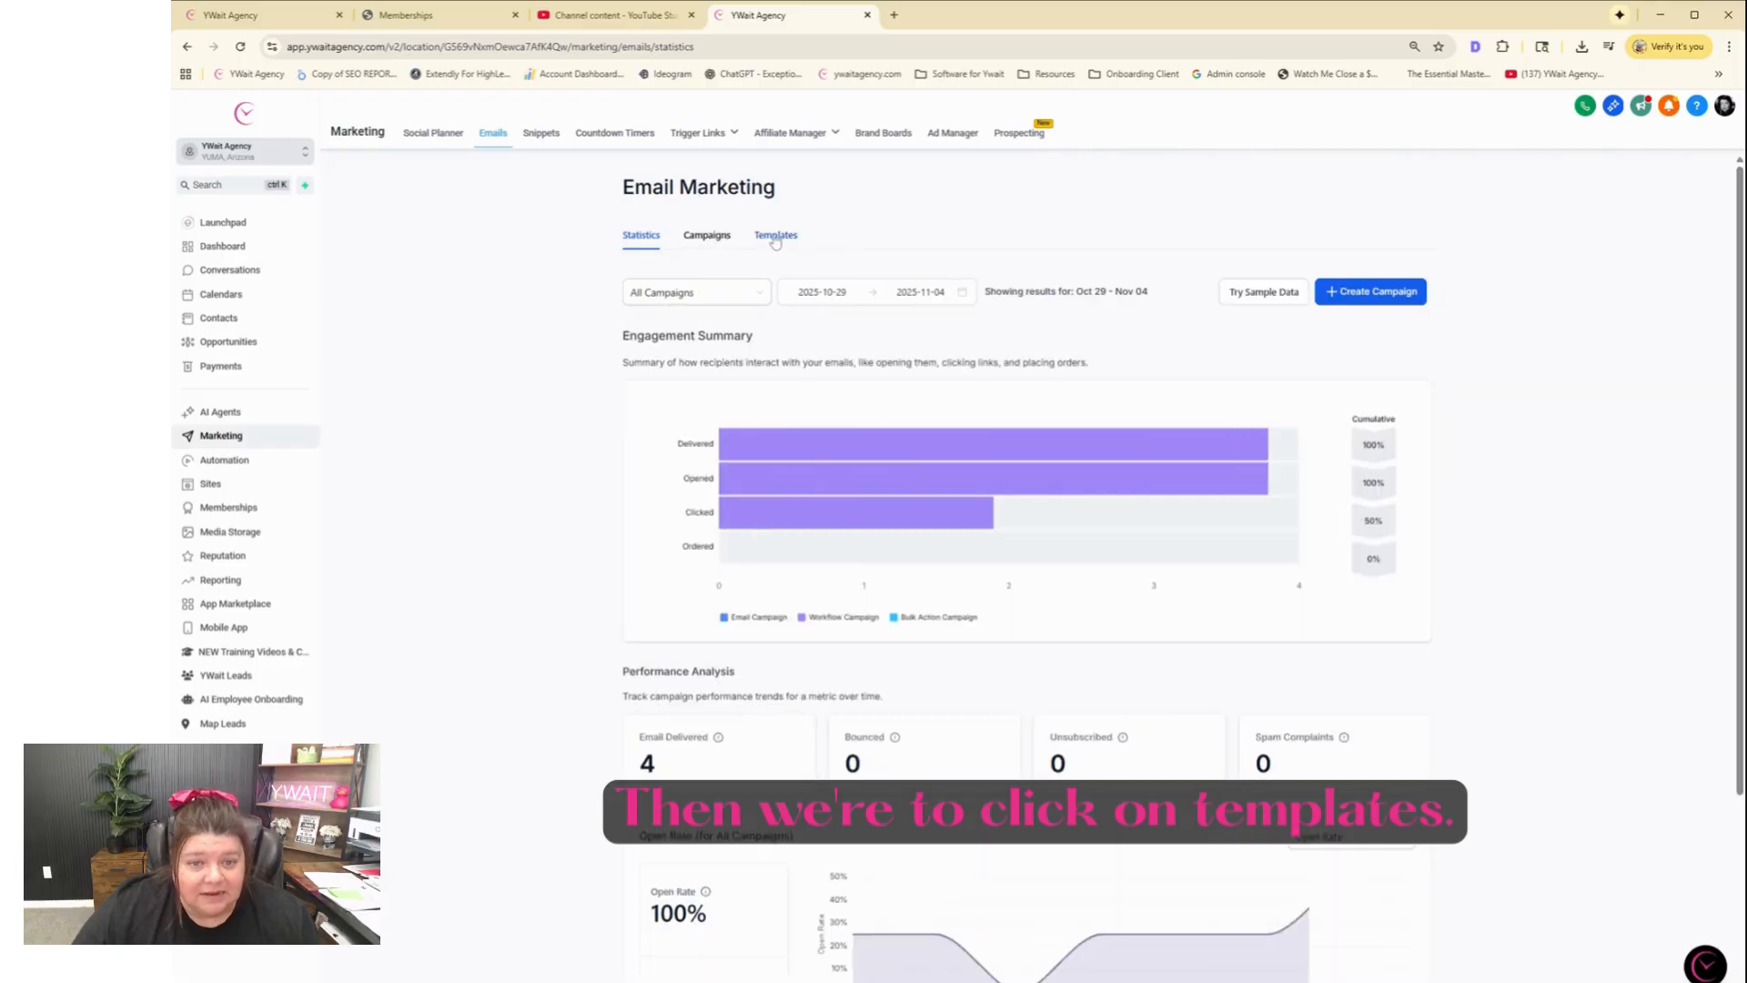
click(788, 233)
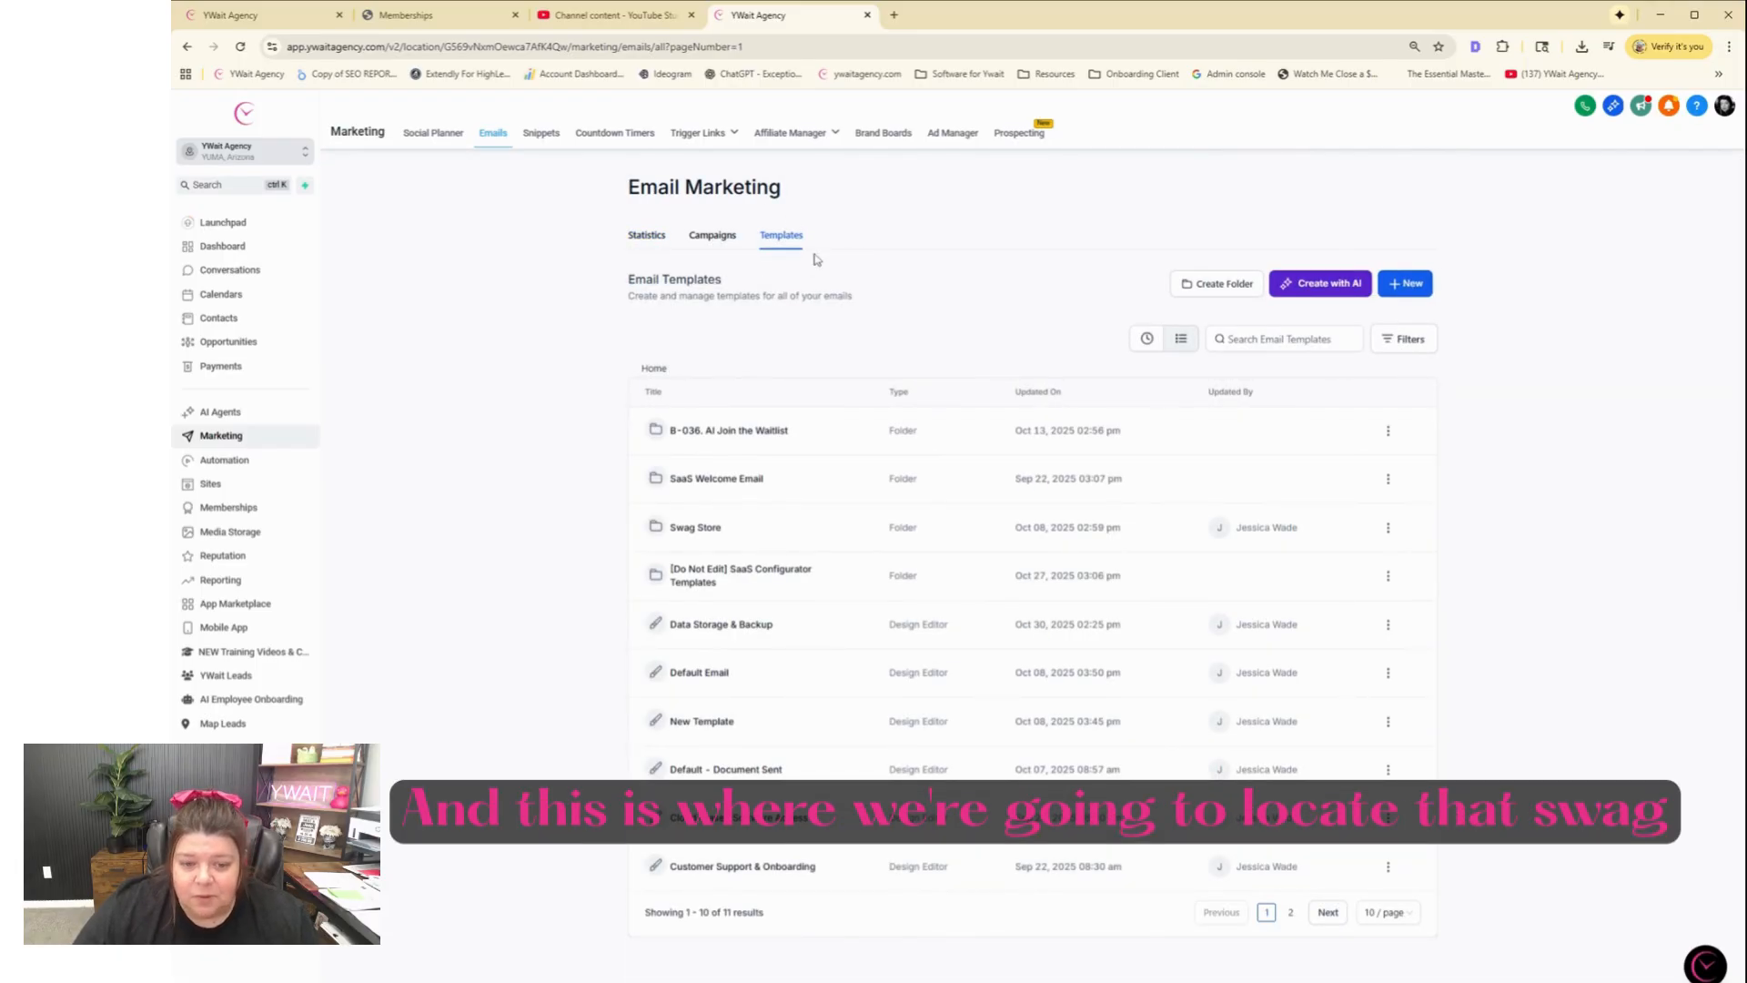
click(707, 535)
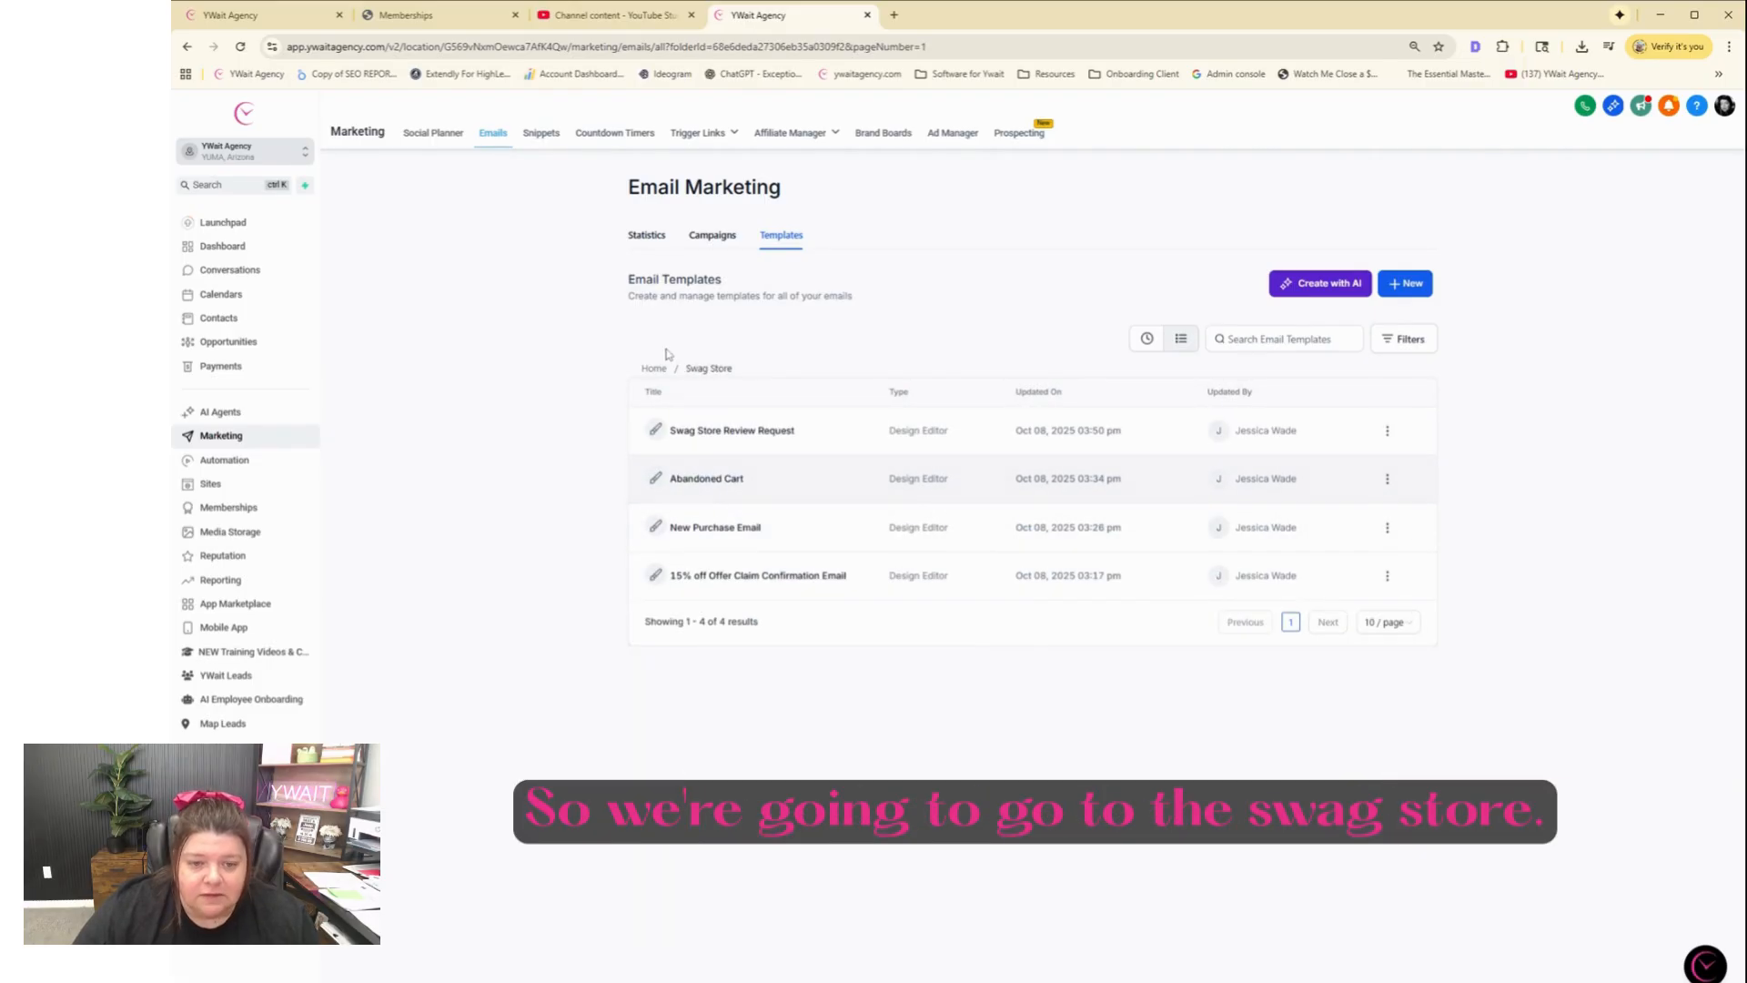
click(703, 484)
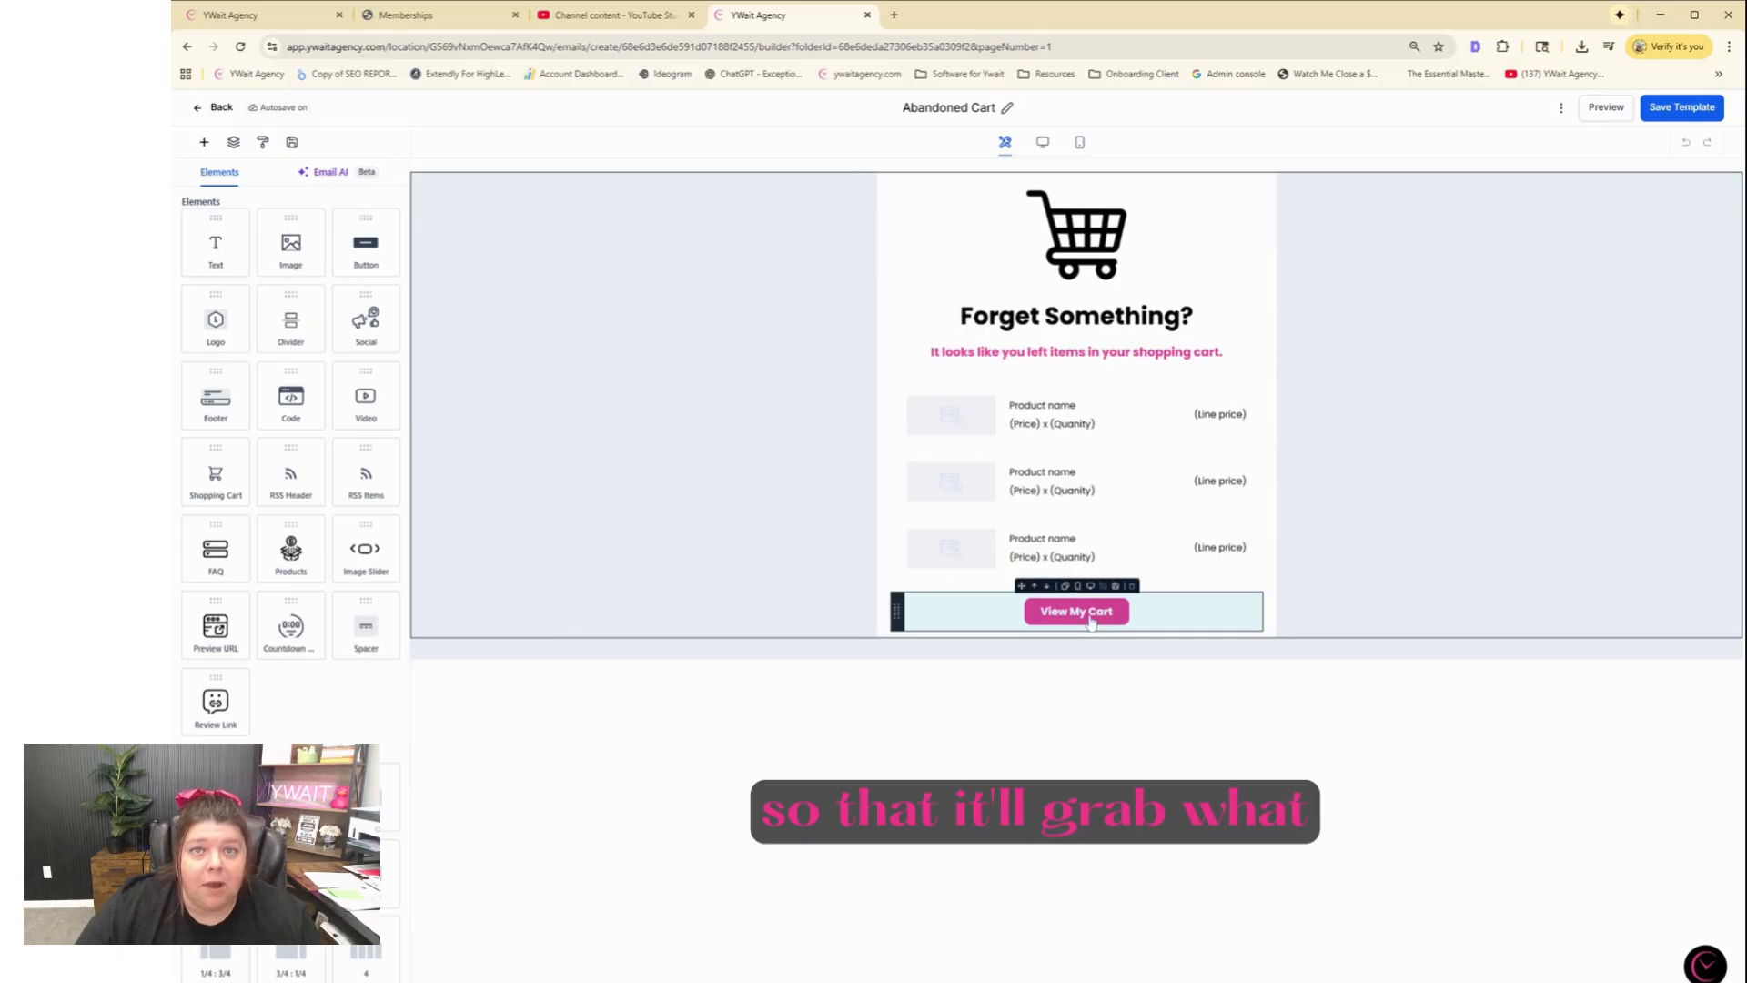
Step: Check the View My Cart button's link settings and leave the email editor
click(1094, 608)
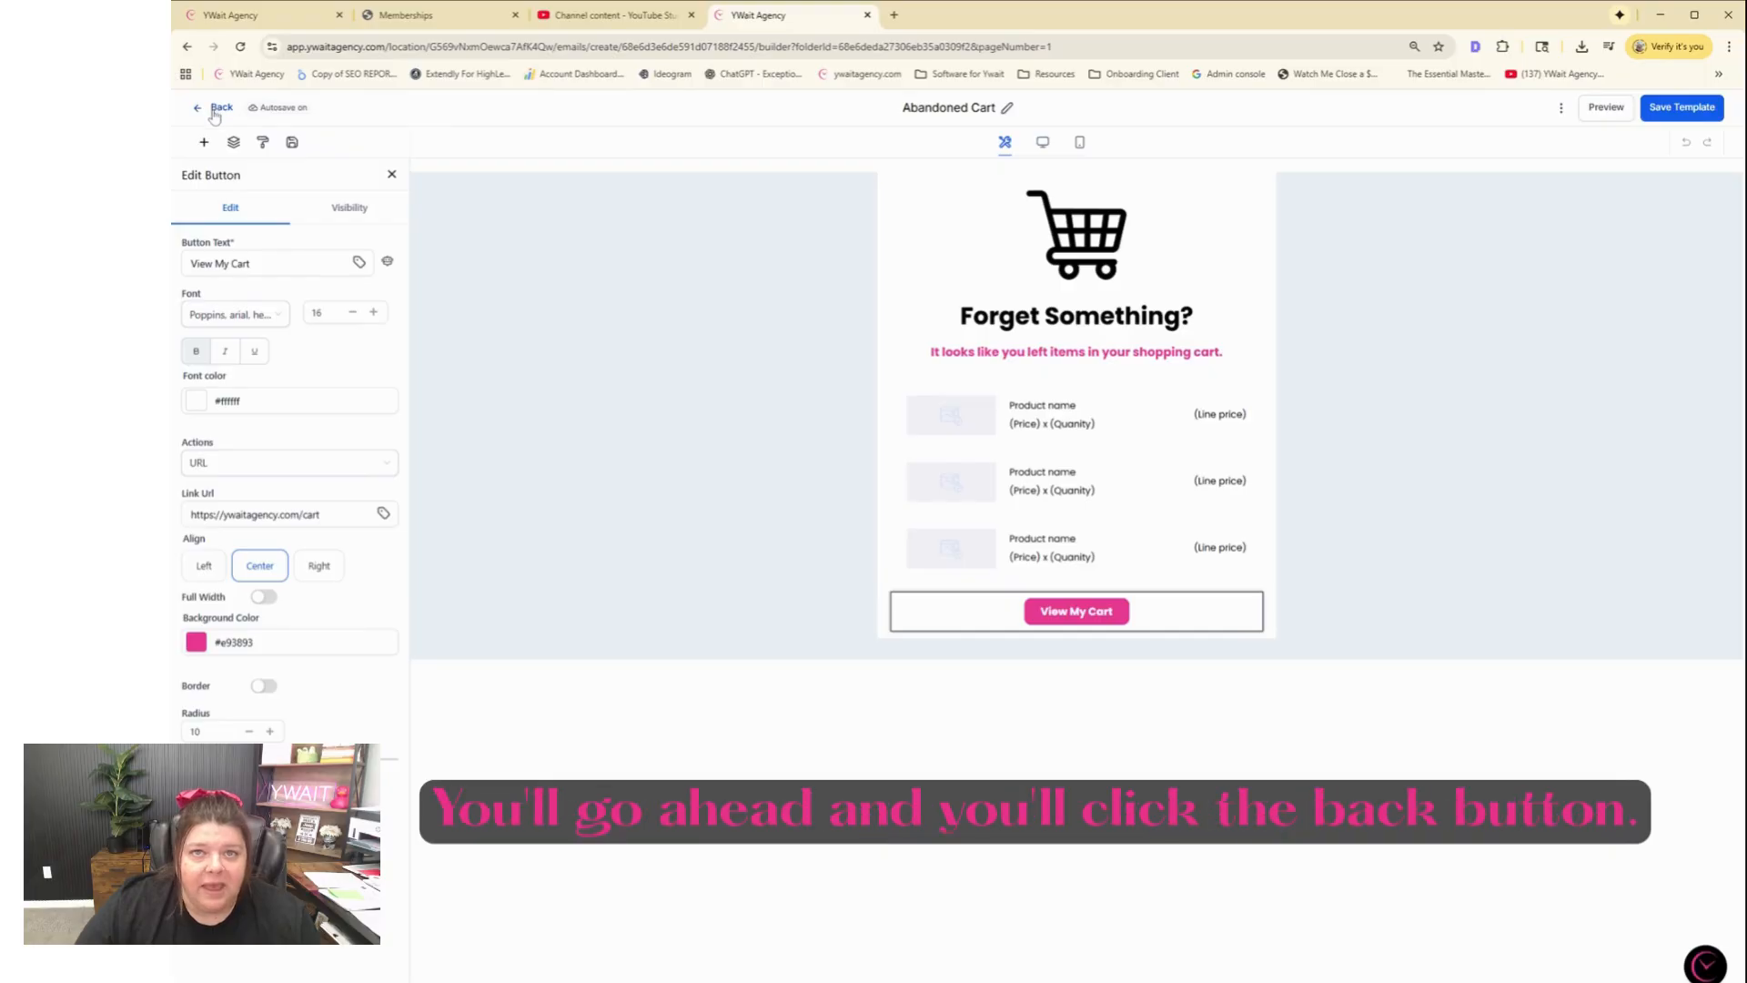
click(217, 109)
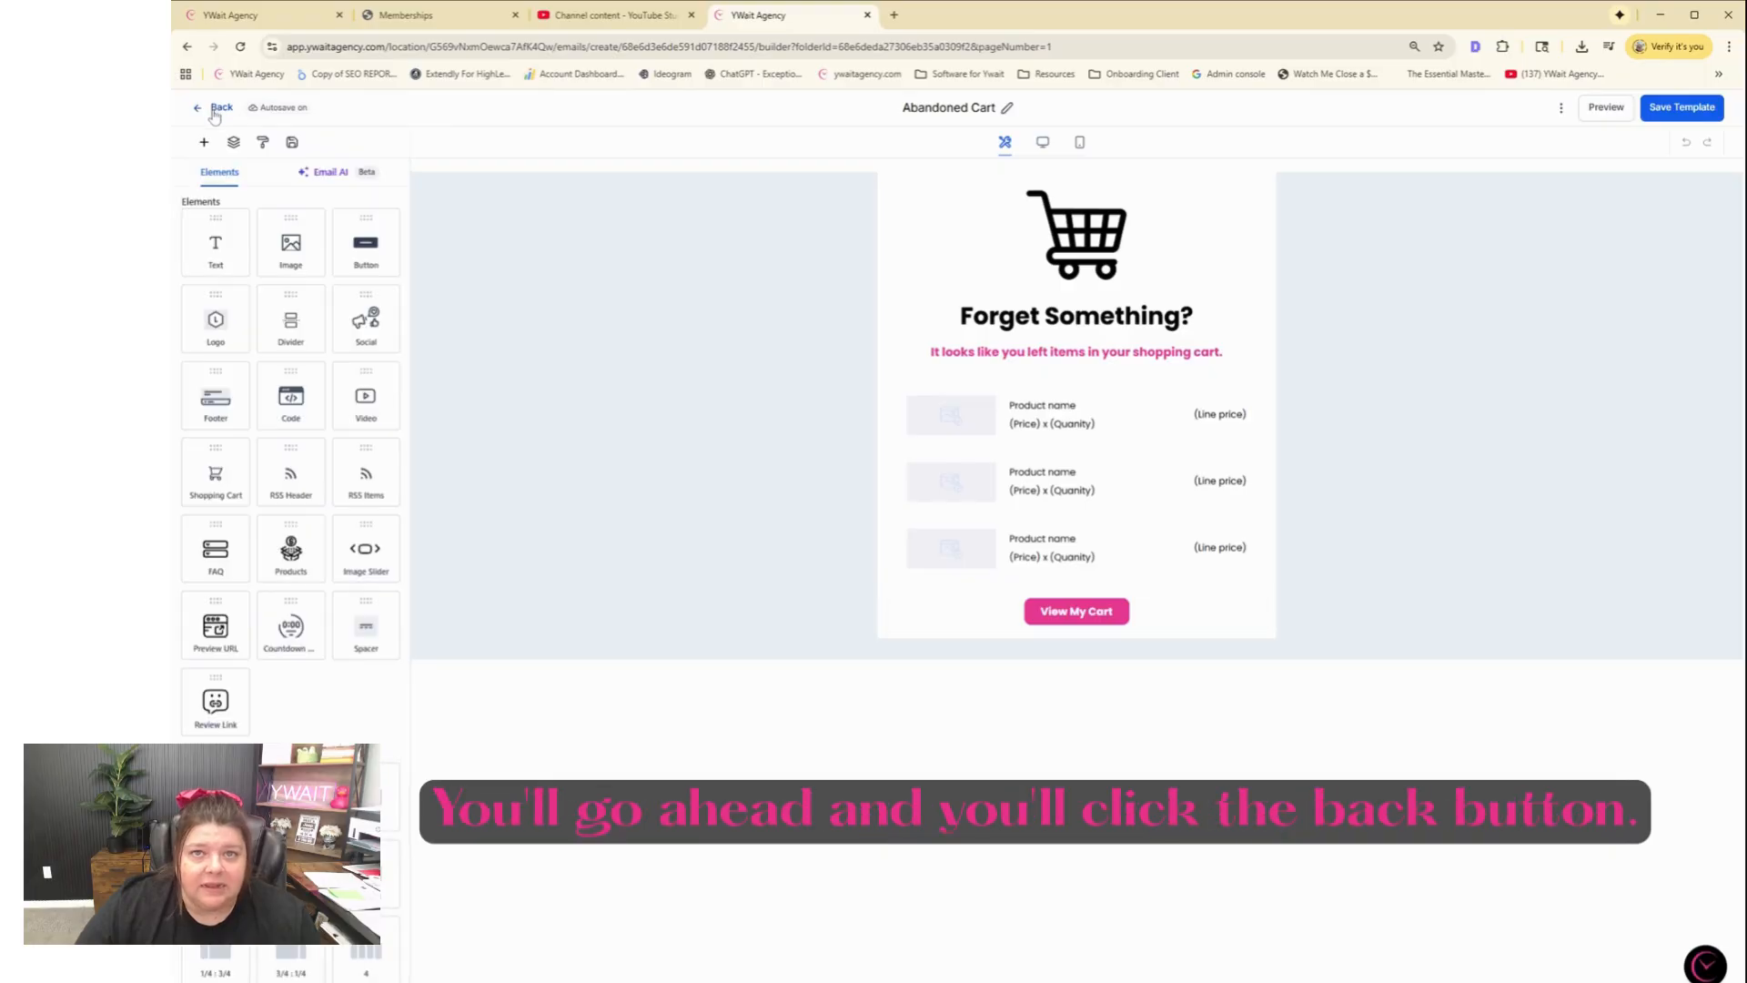
click(209, 109)
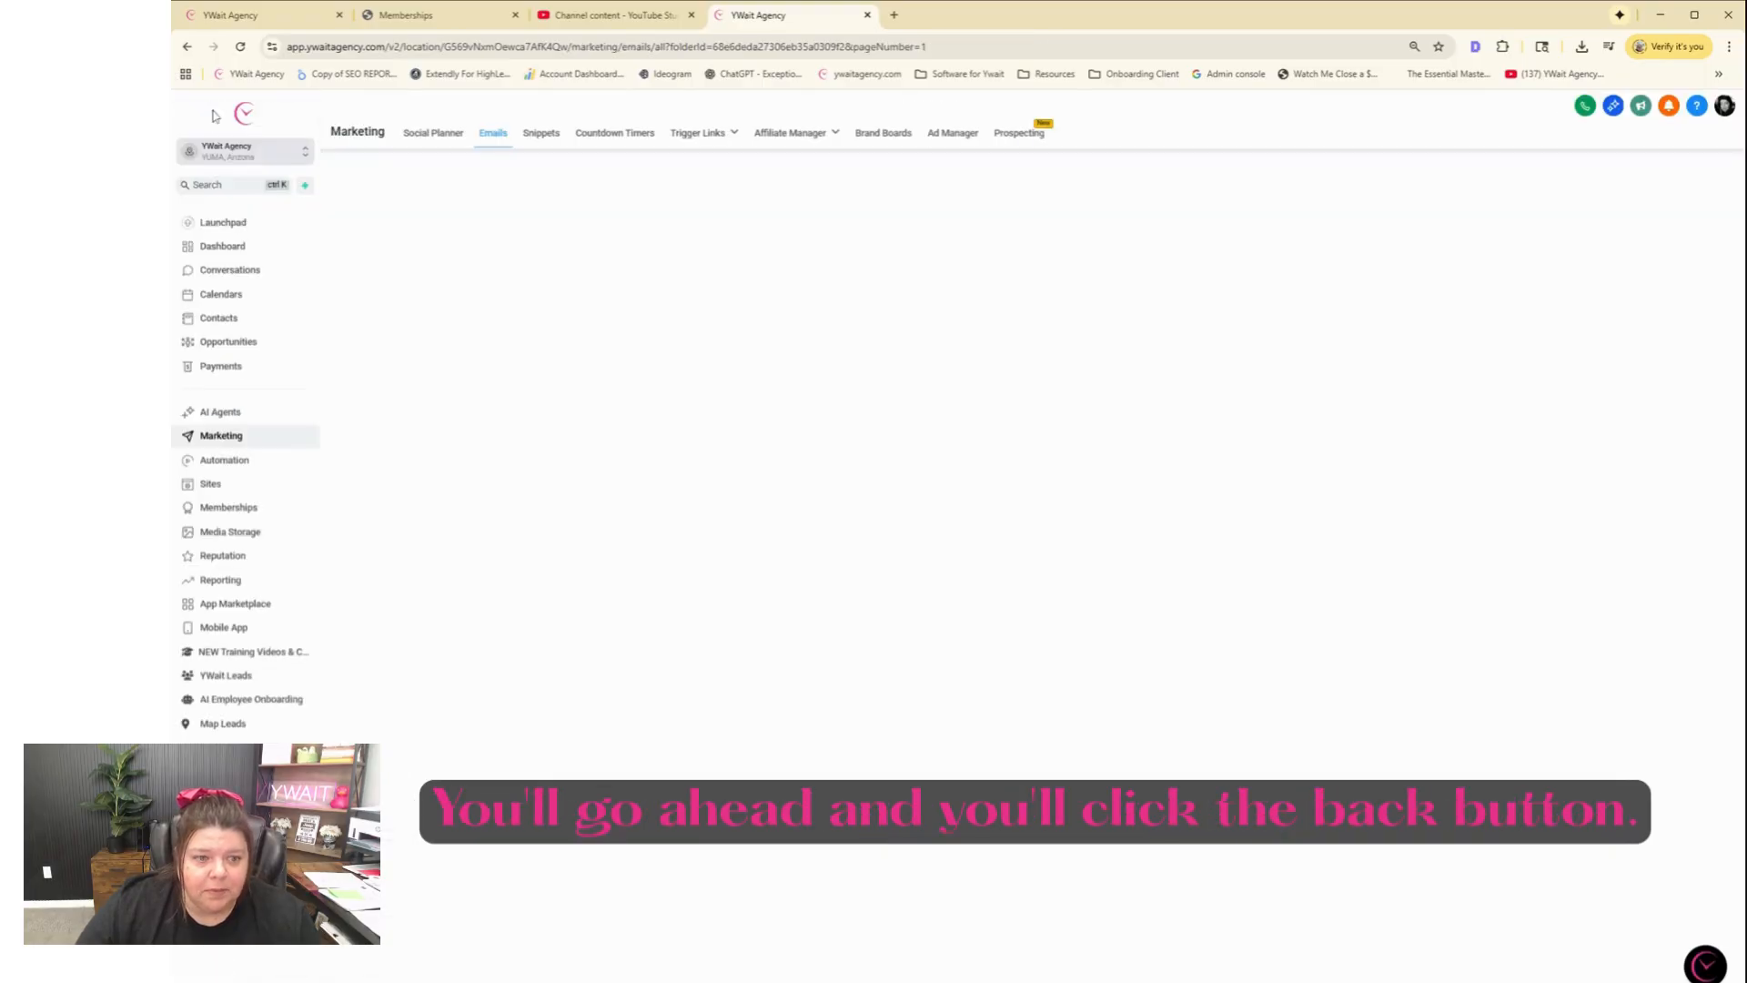
Step: Open the pages of the Swag Store Template website in the Swag Store folder
click(246, 483)
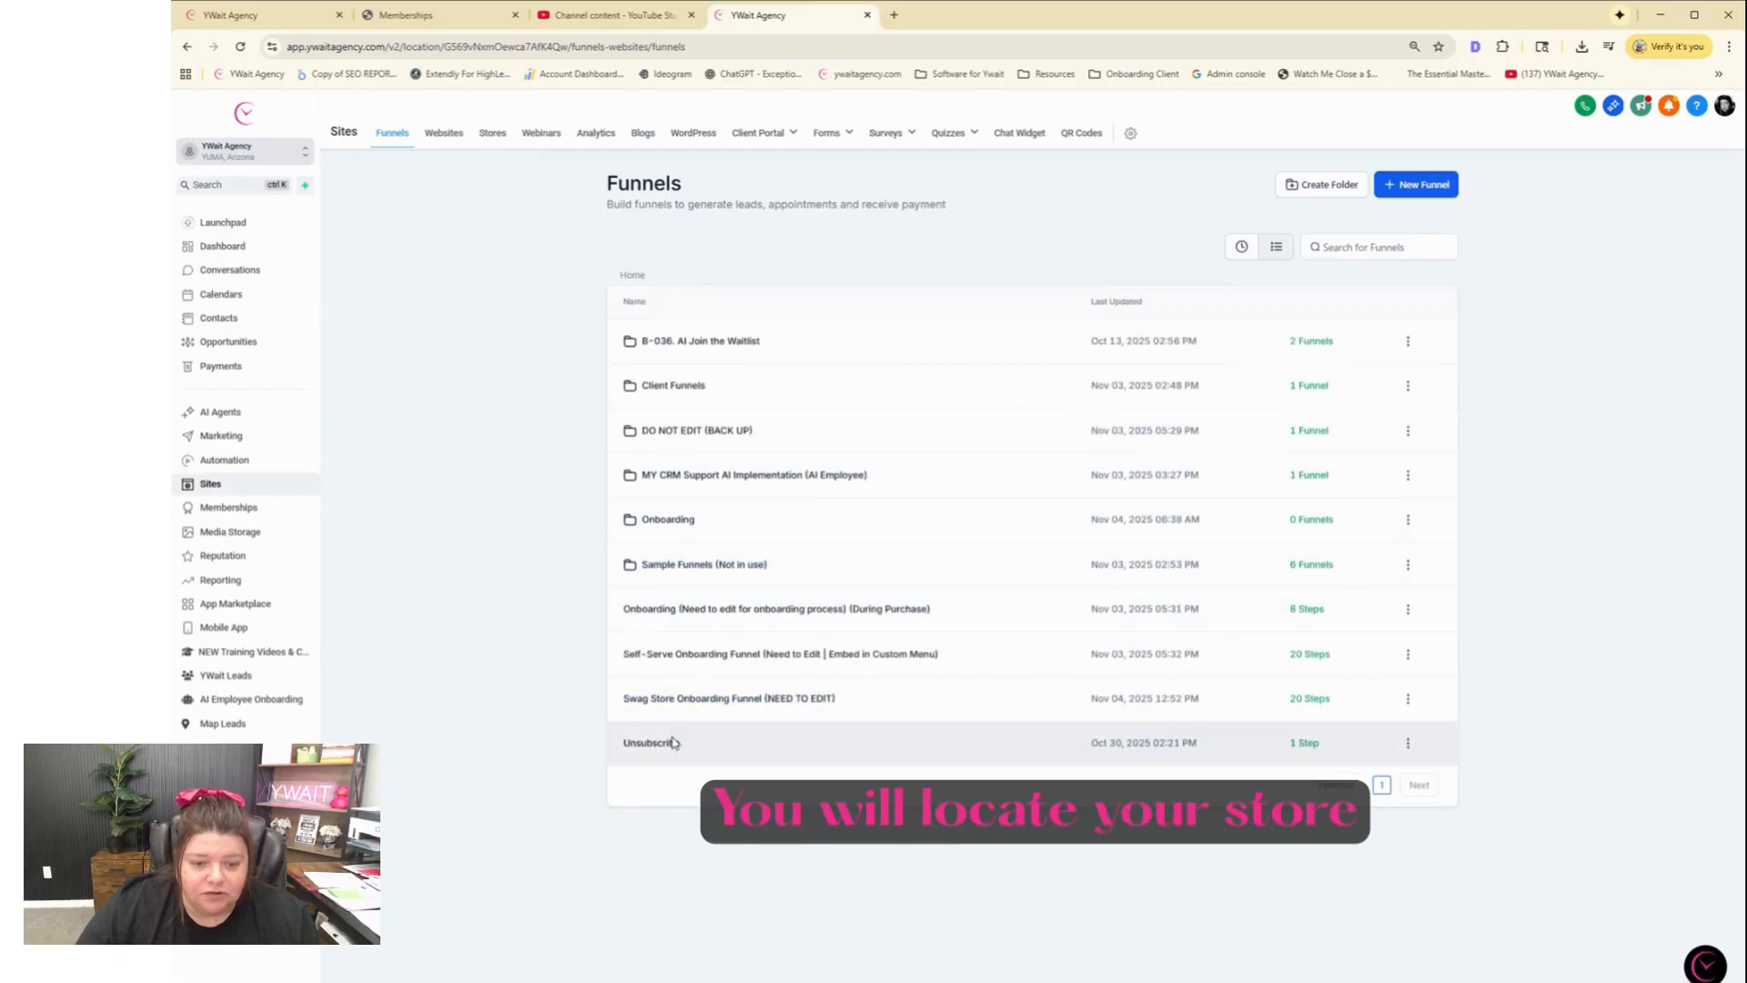
click(444, 132)
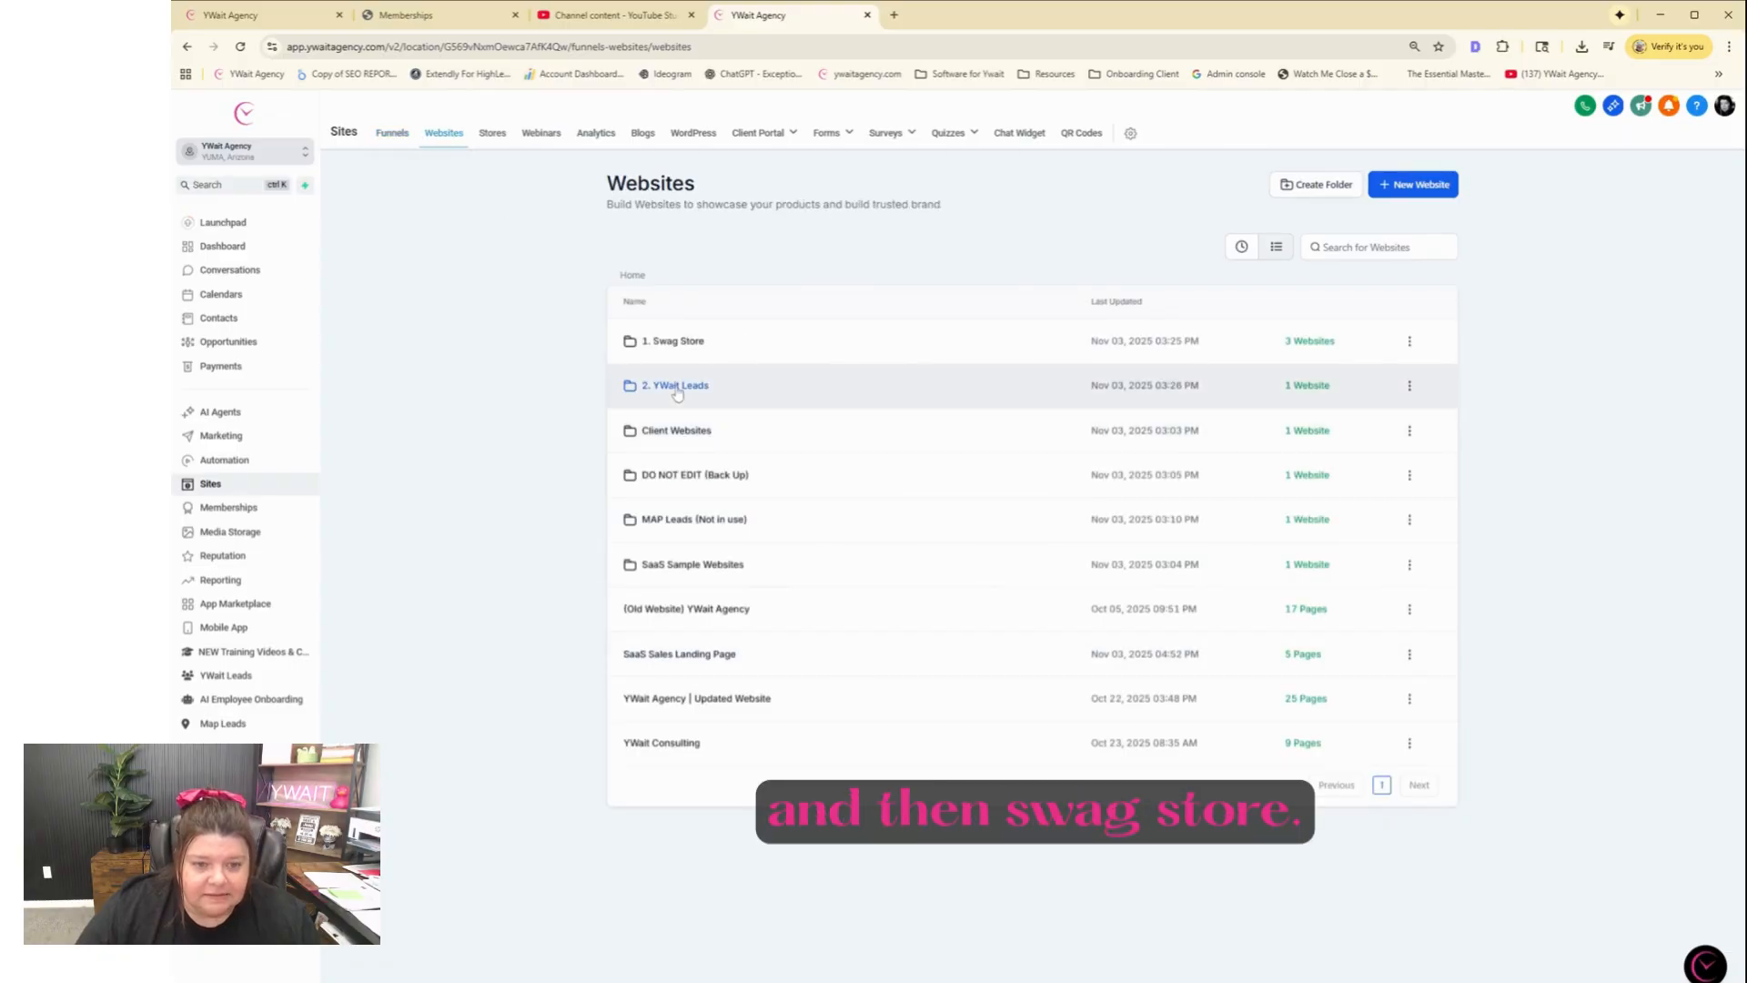
click(679, 342)
click(679, 427)
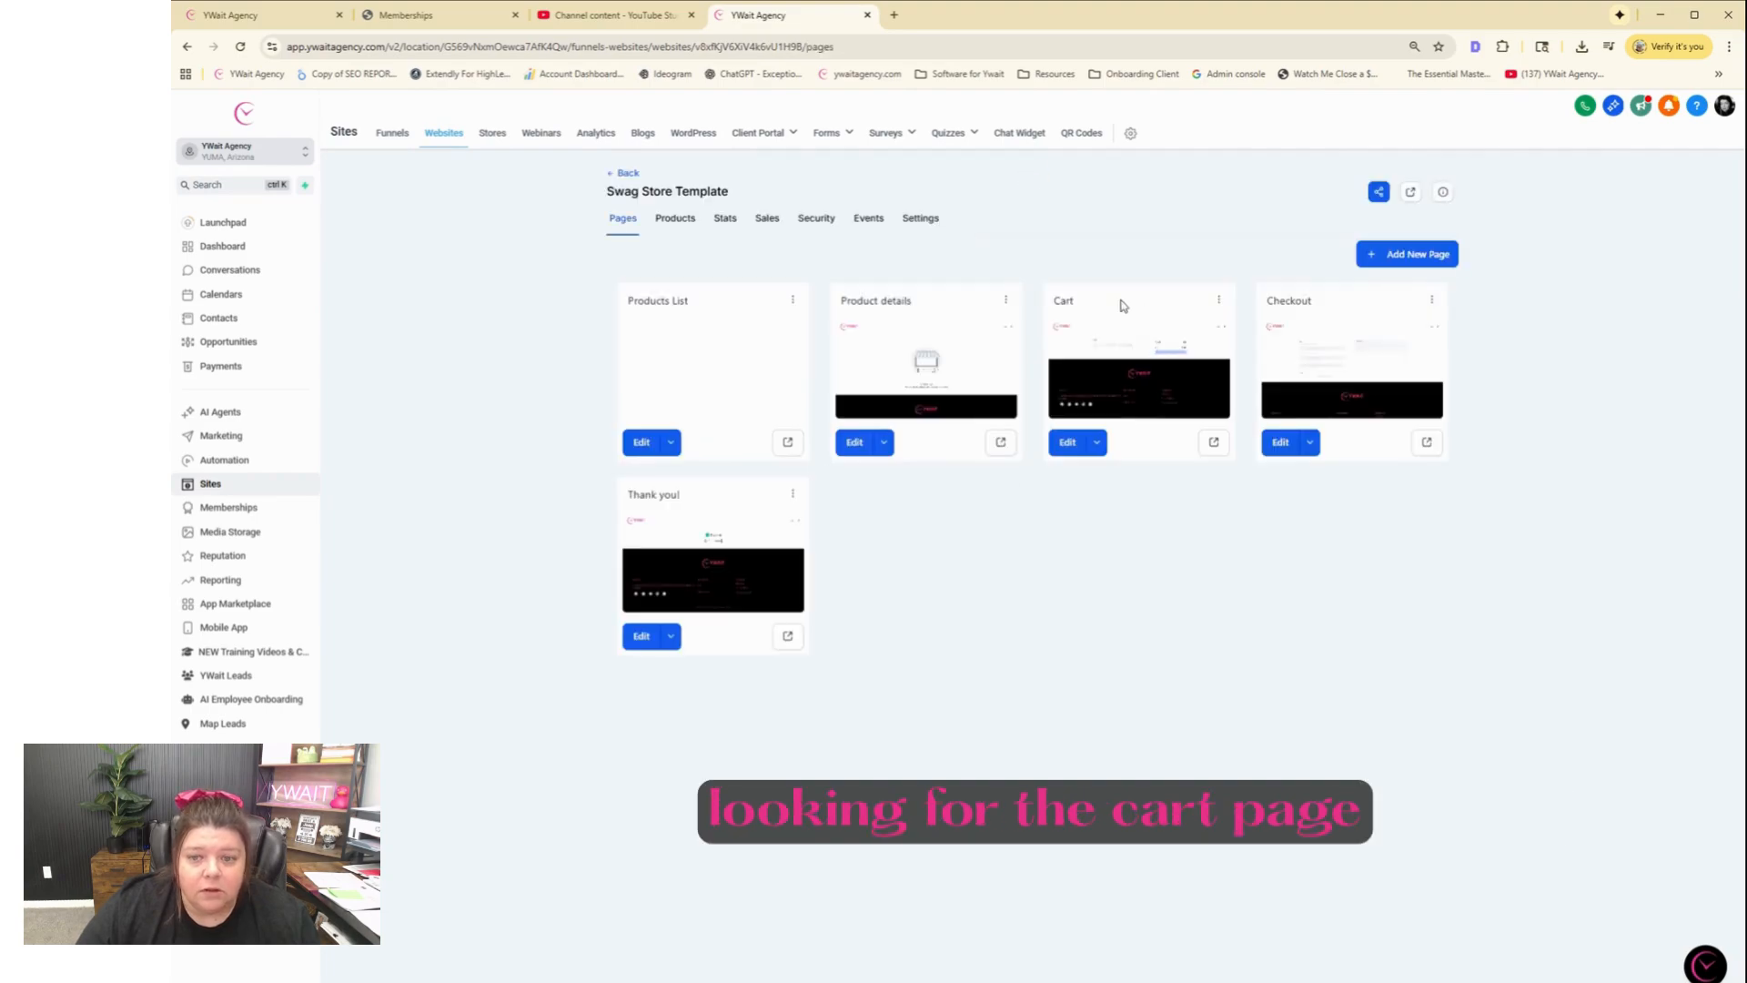
Step: Preview the store's Cart page, select its web address ywaitagency.com/cart for copying, and close the preview
click(1217, 301)
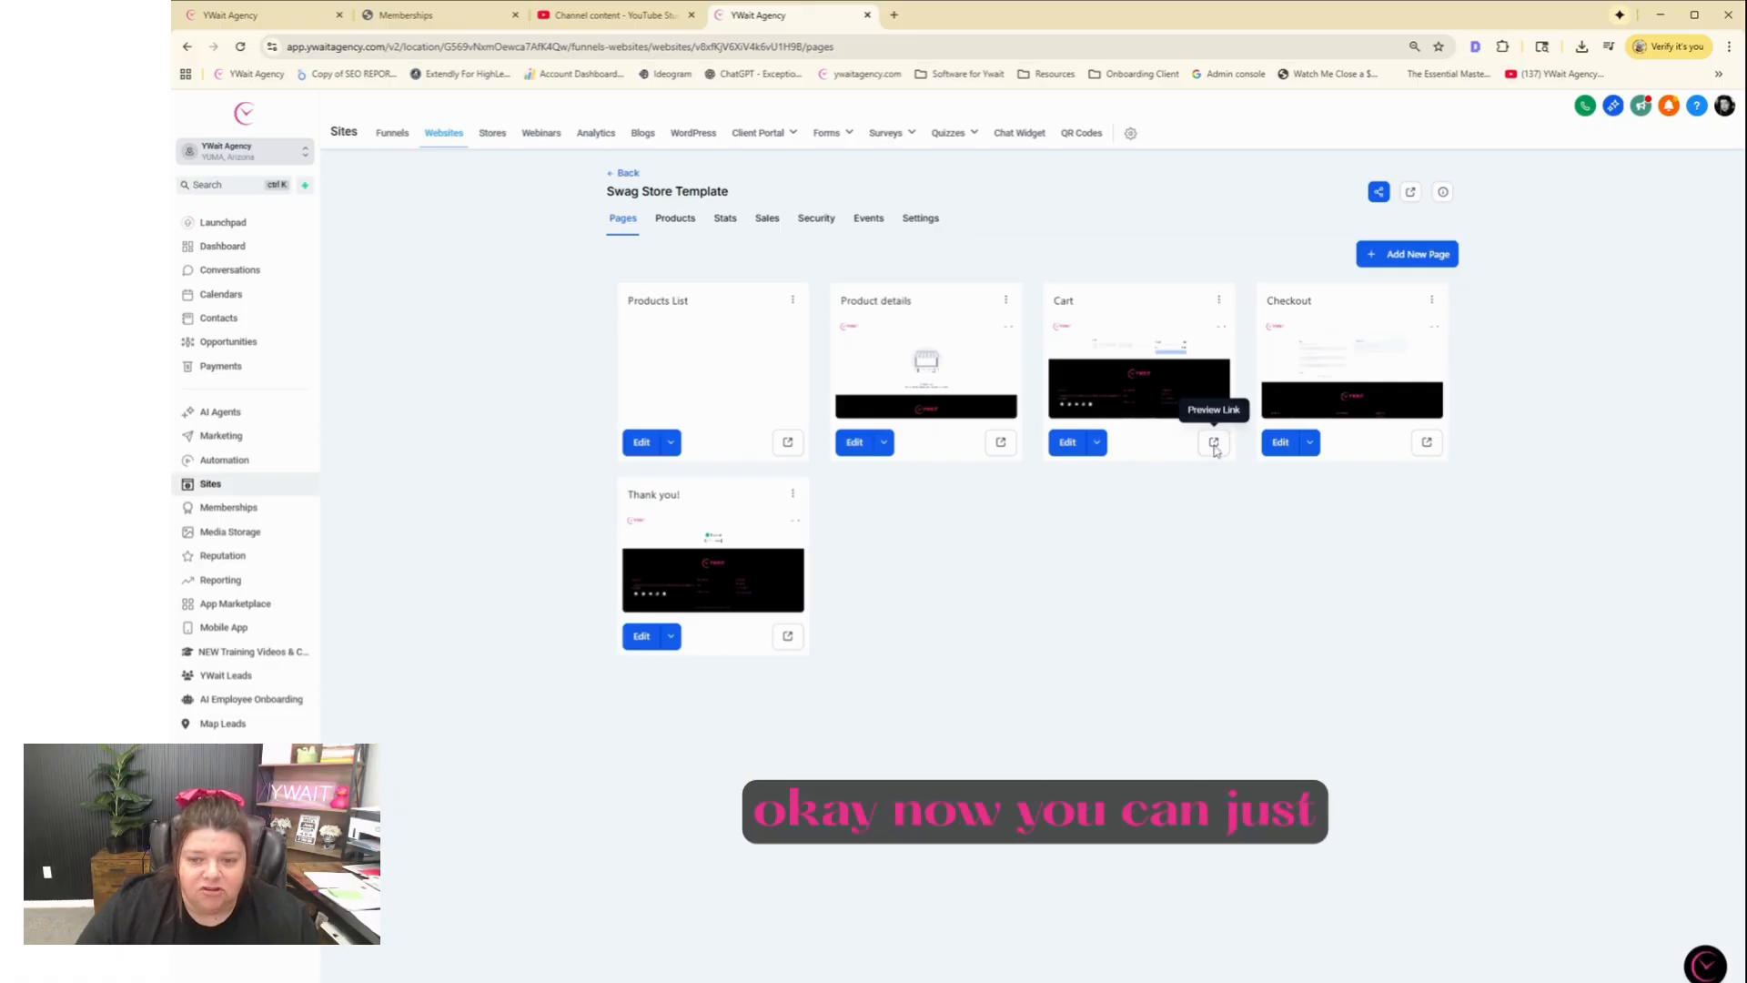
click(1214, 443)
drag(400, 46, 286, 46)
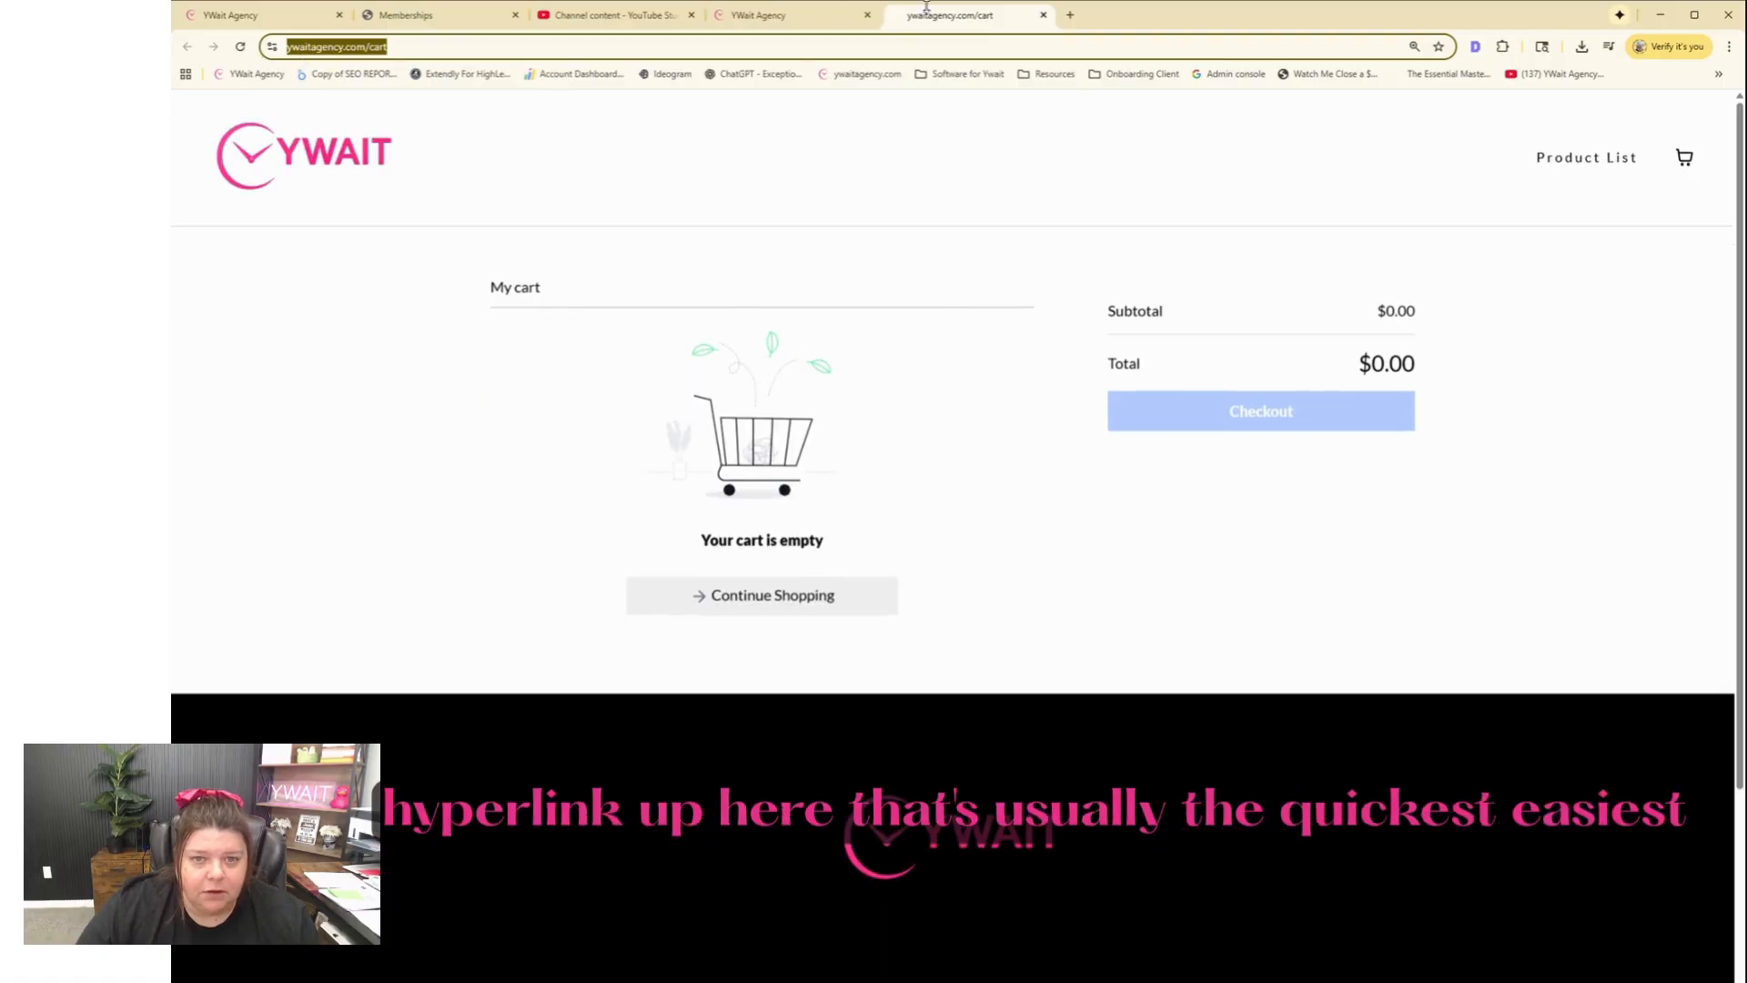
click(1044, 15)
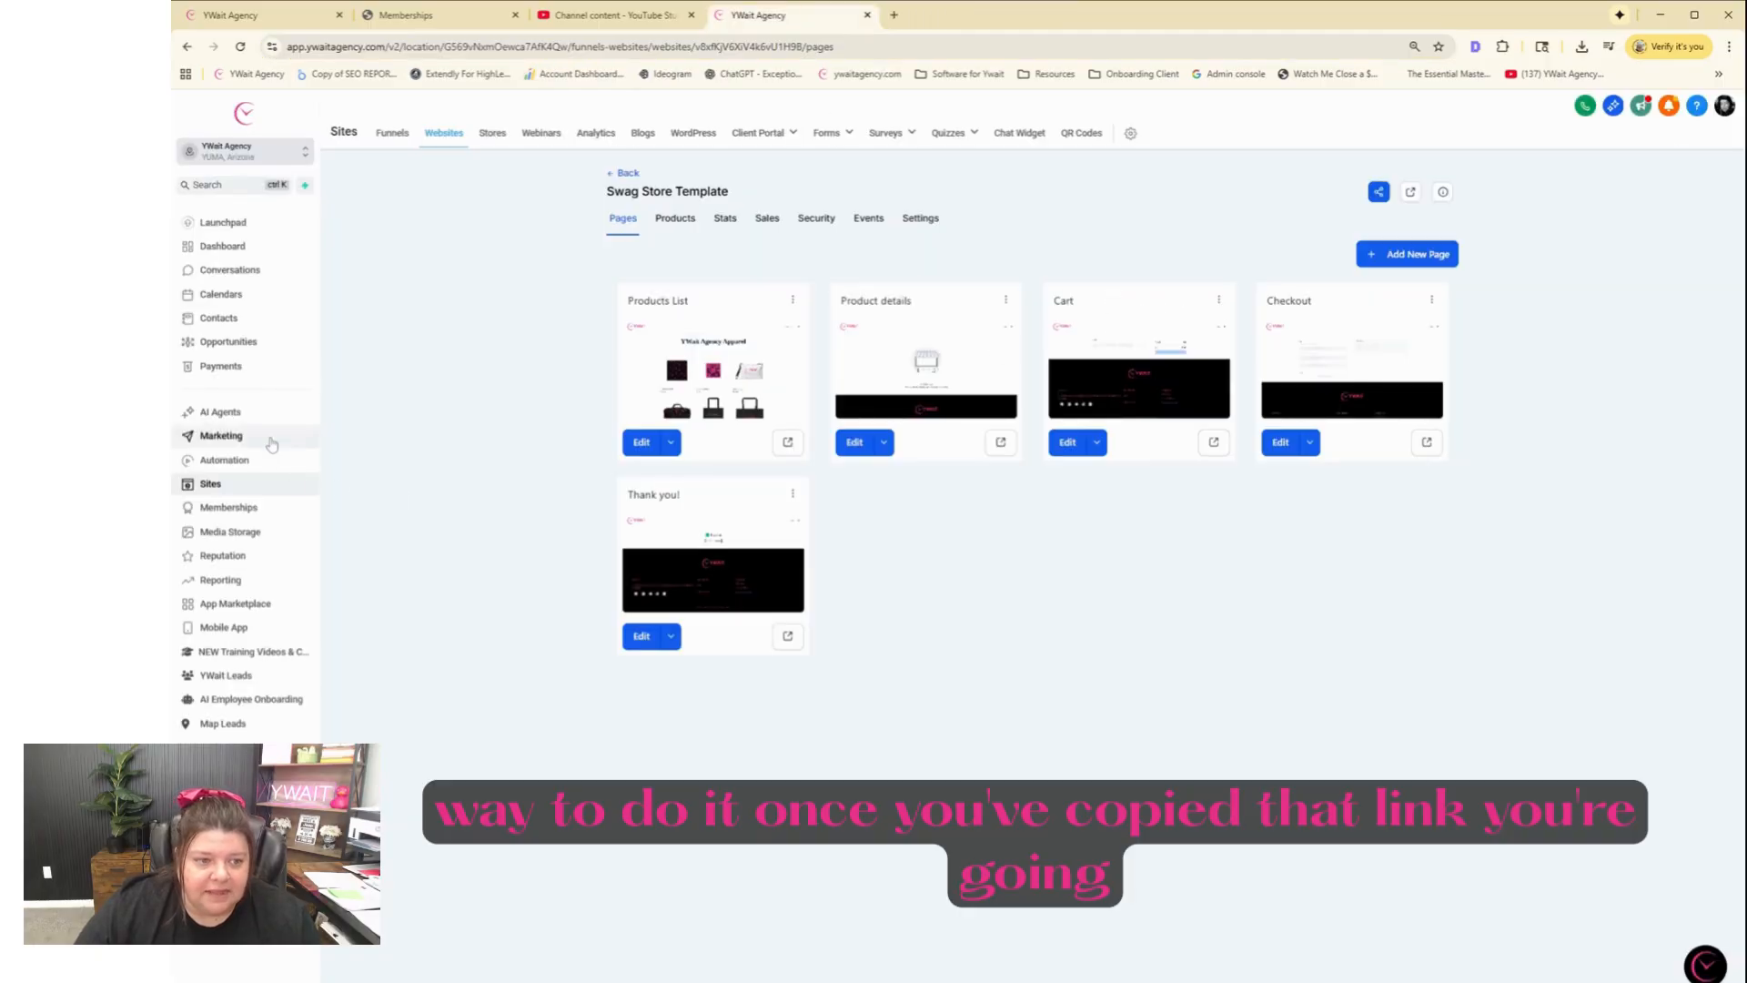
Step: Reopen the Abandoned Cart template from the Swag Store email folder and select the View My Cart button's link URL for replacement
click(220, 442)
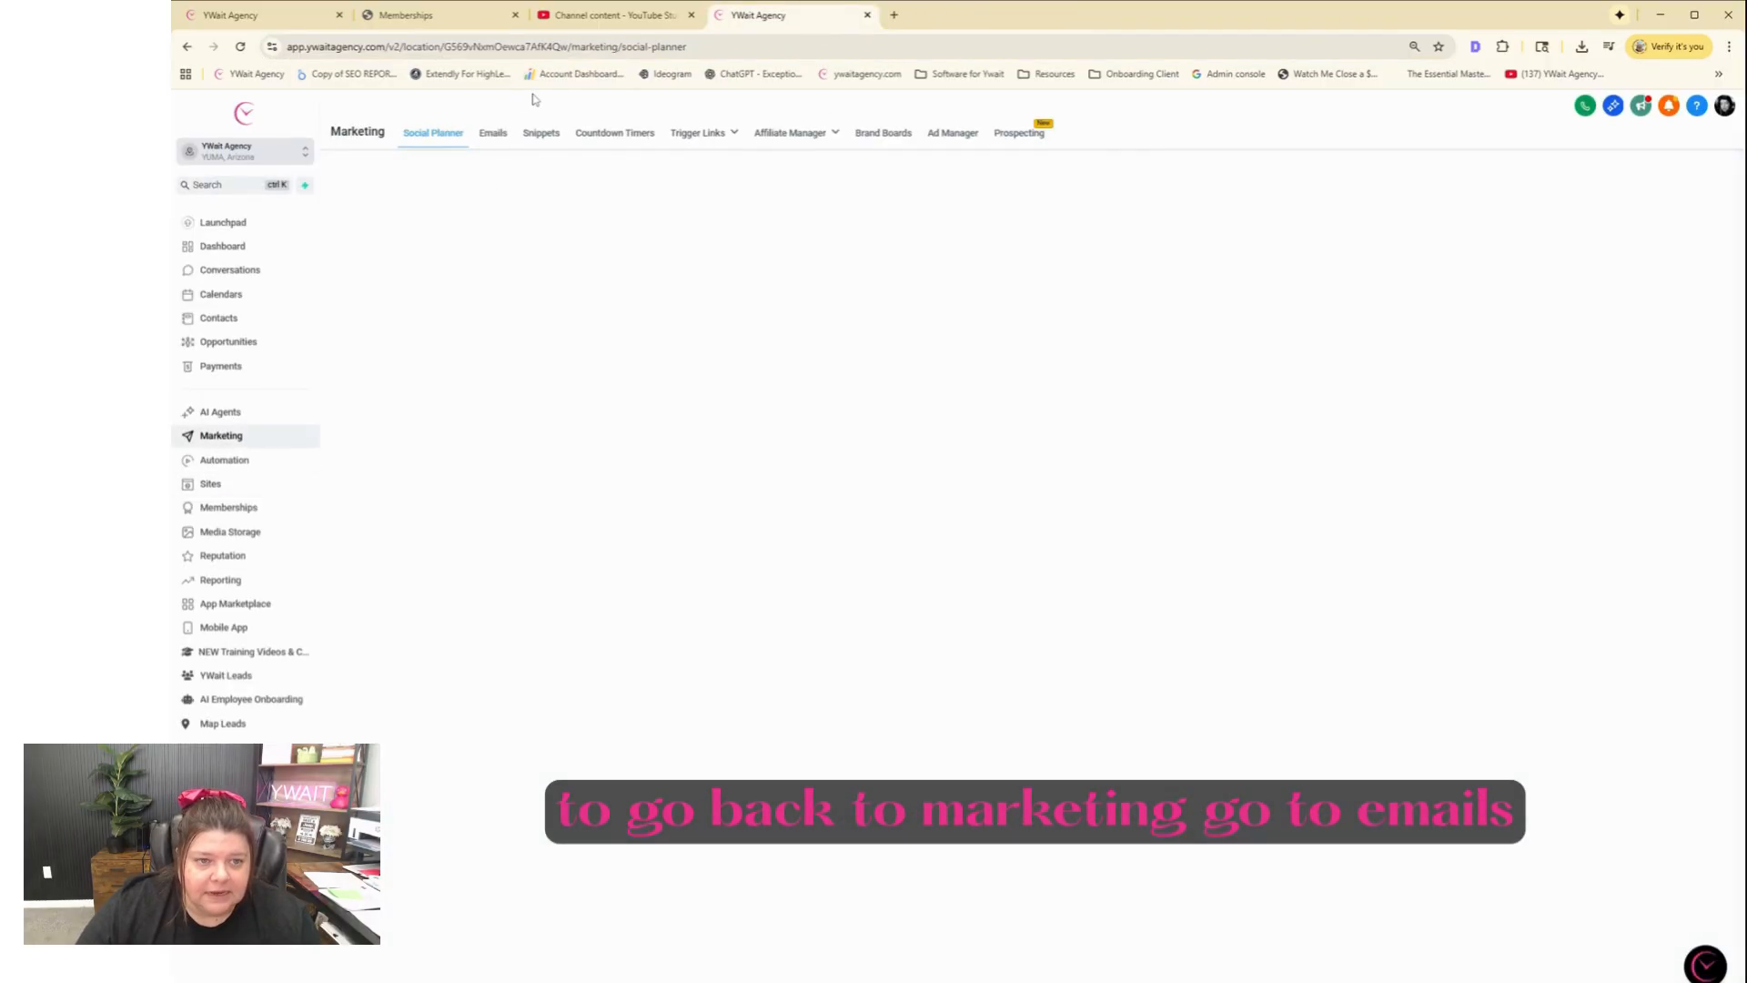
click(495, 135)
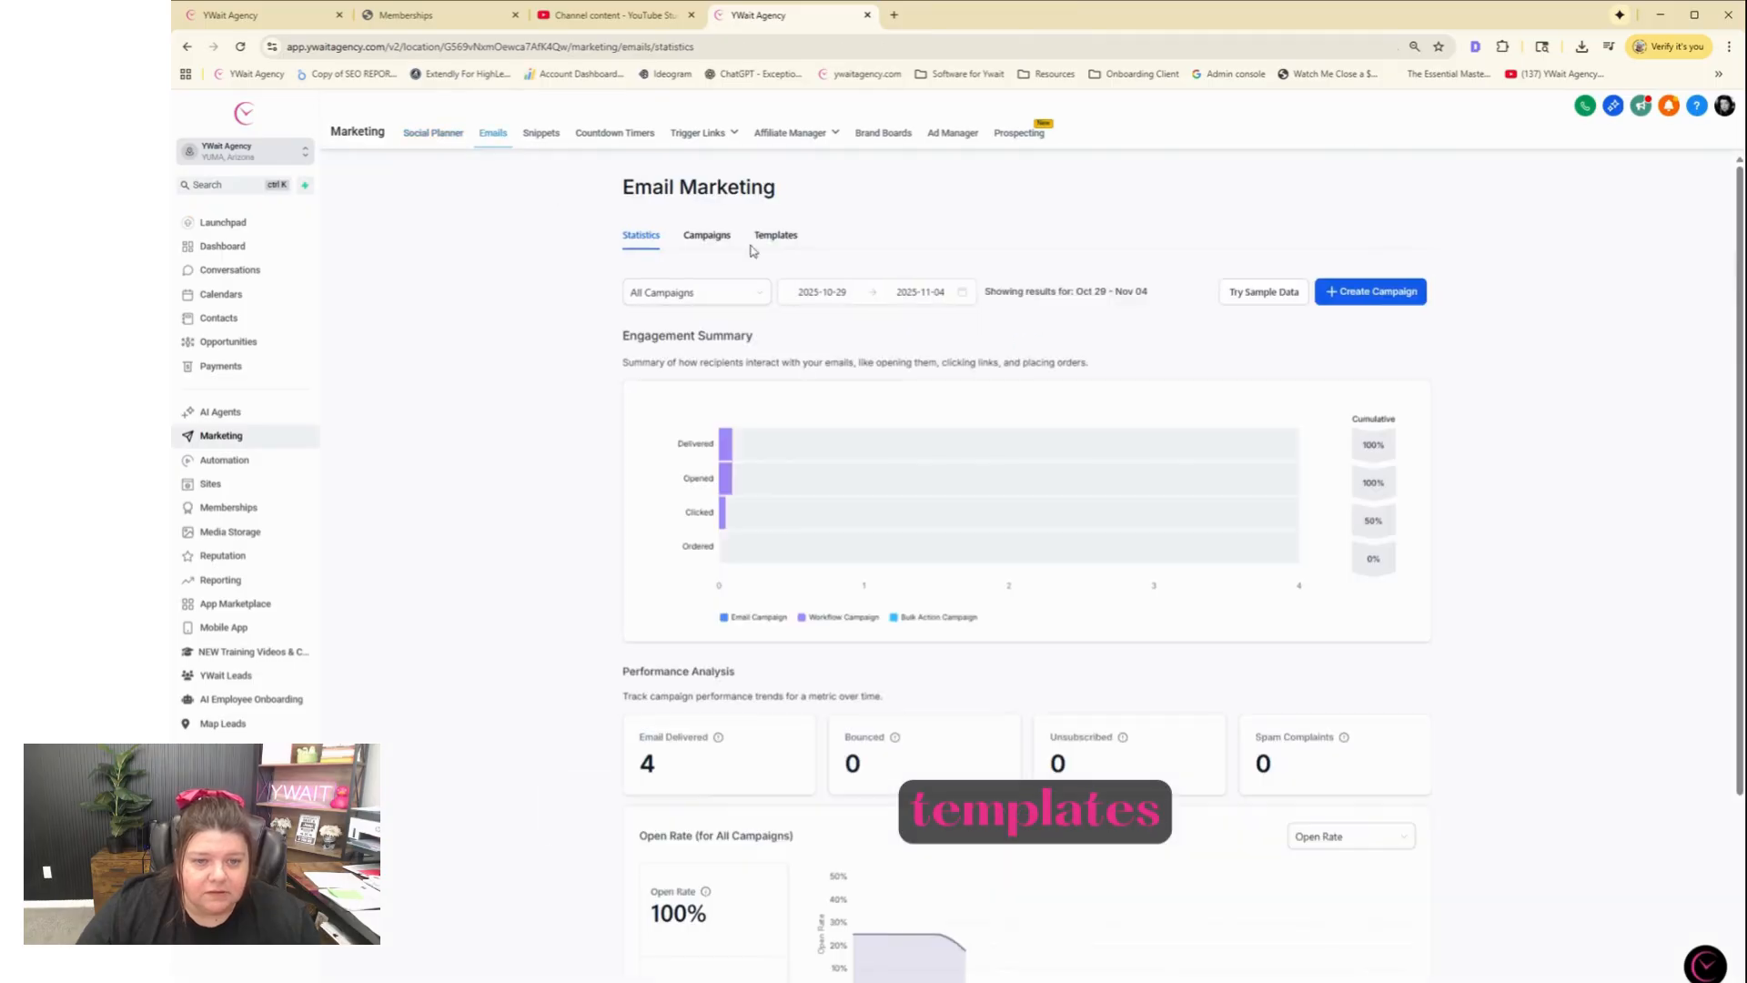
click(780, 234)
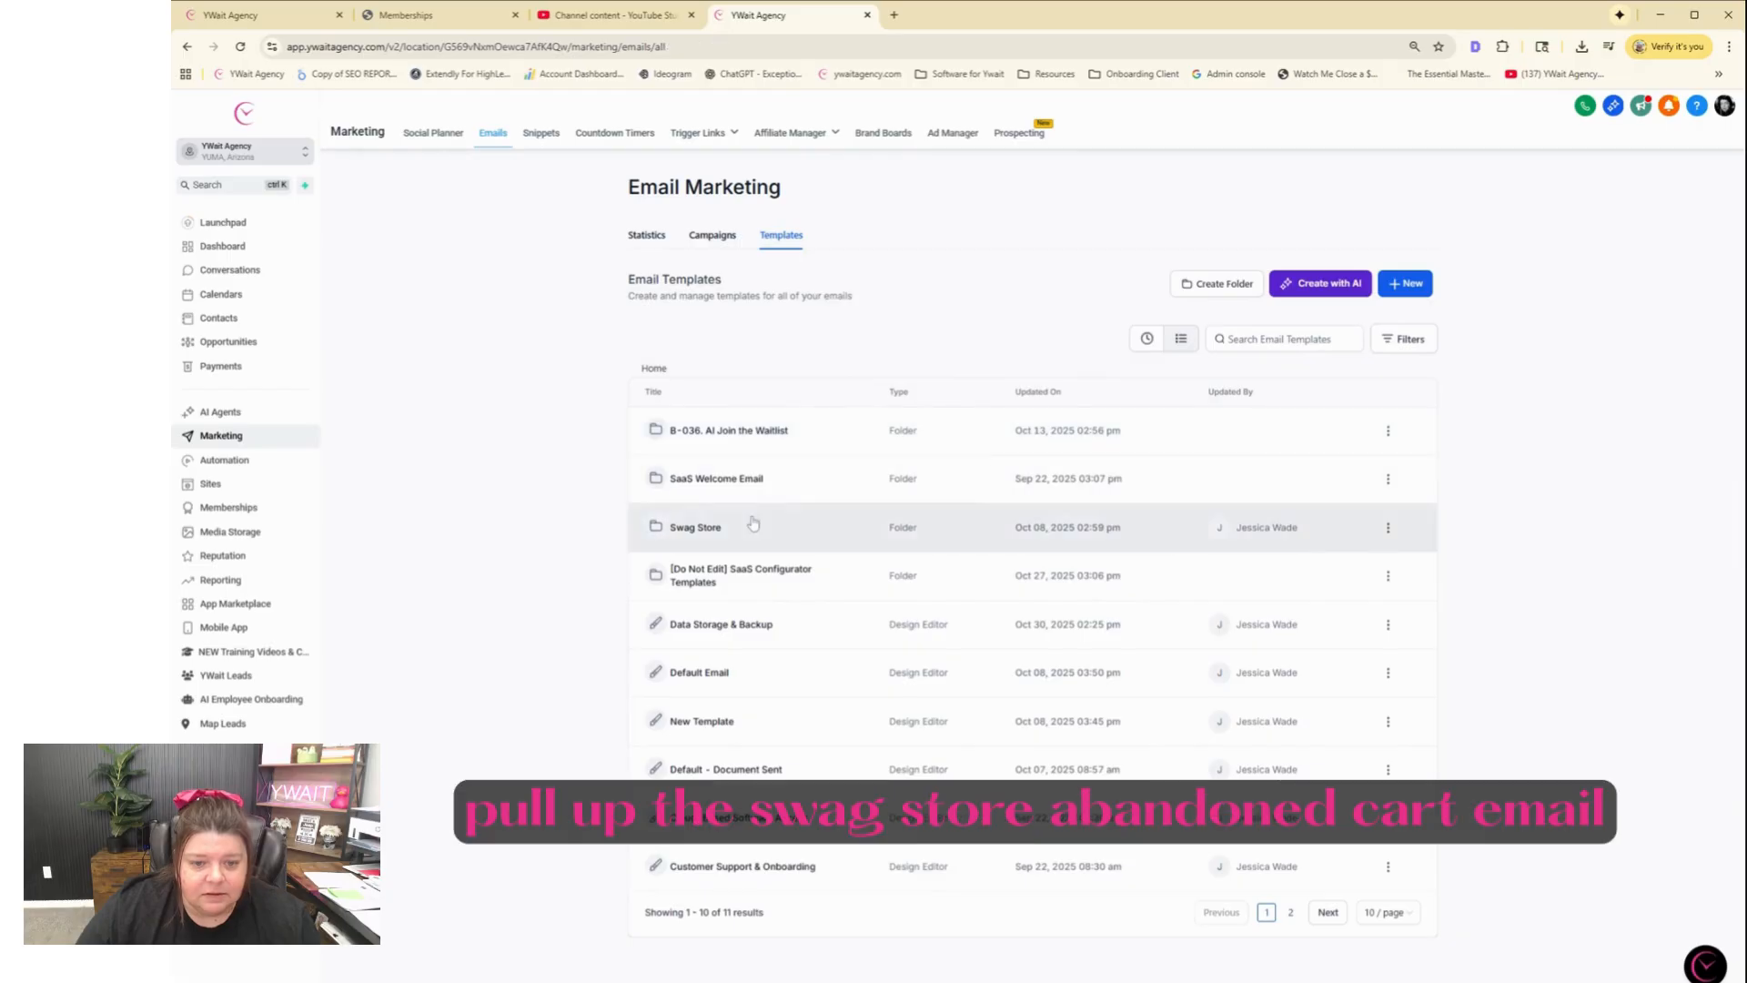
click(701, 527)
click(719, 487)
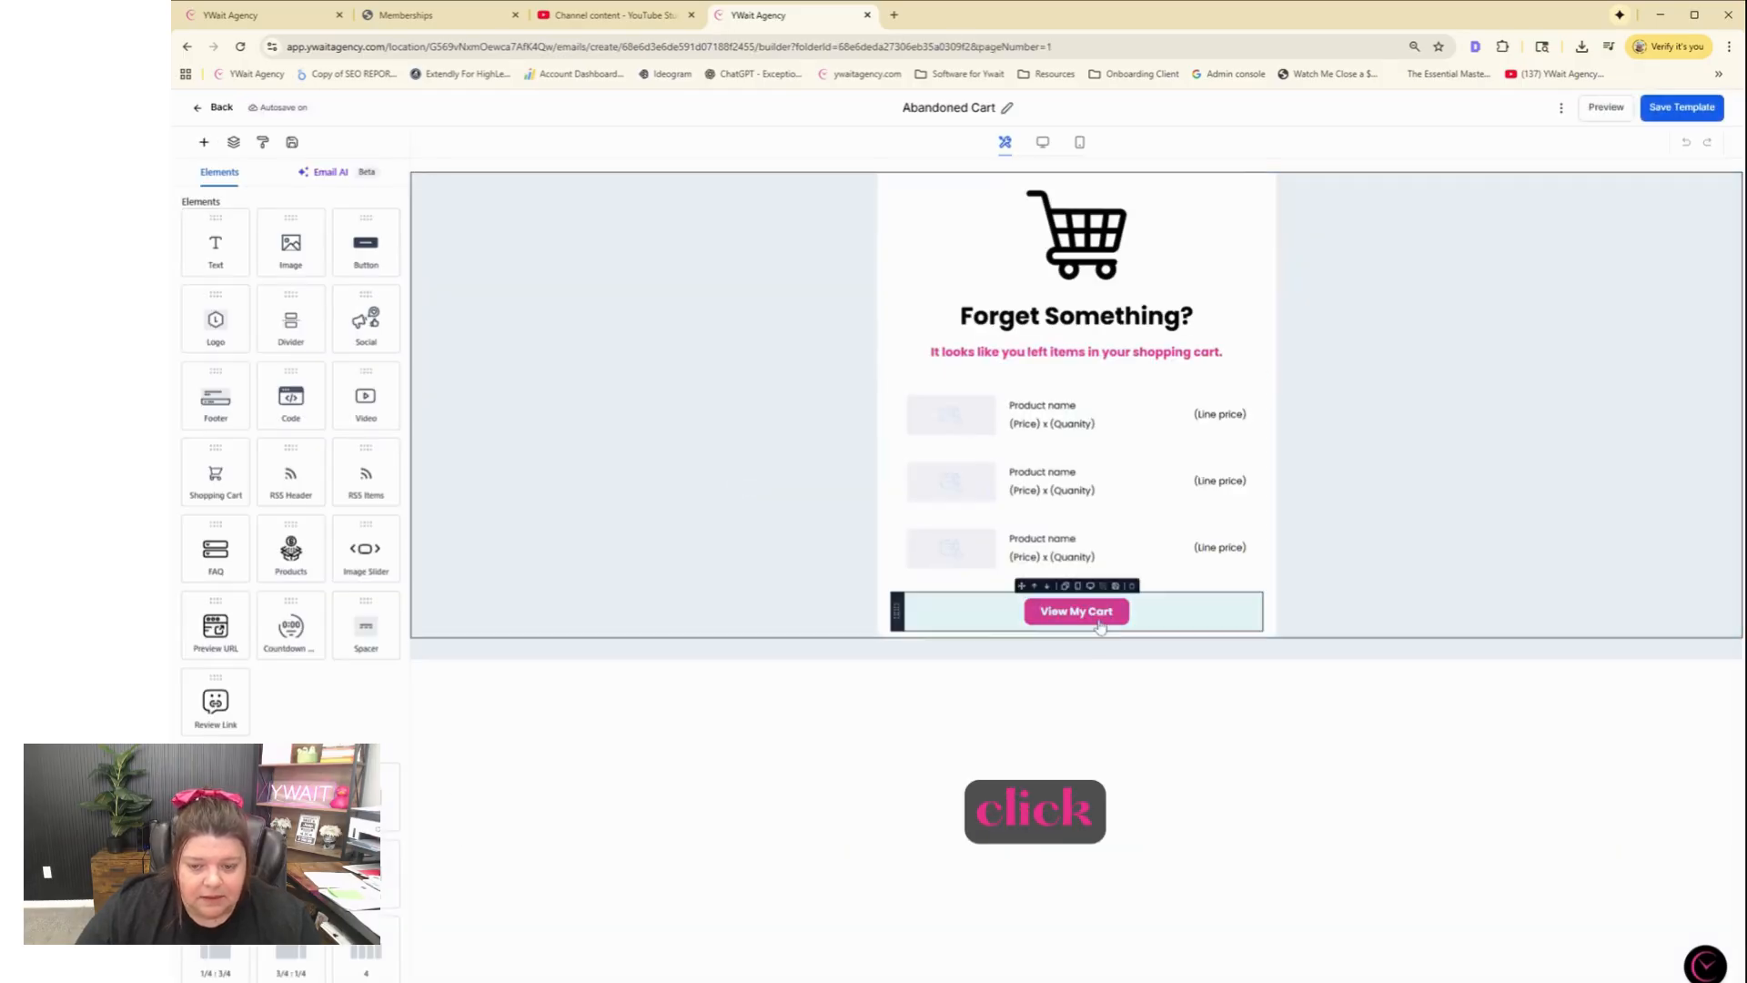
click(1100, 617)
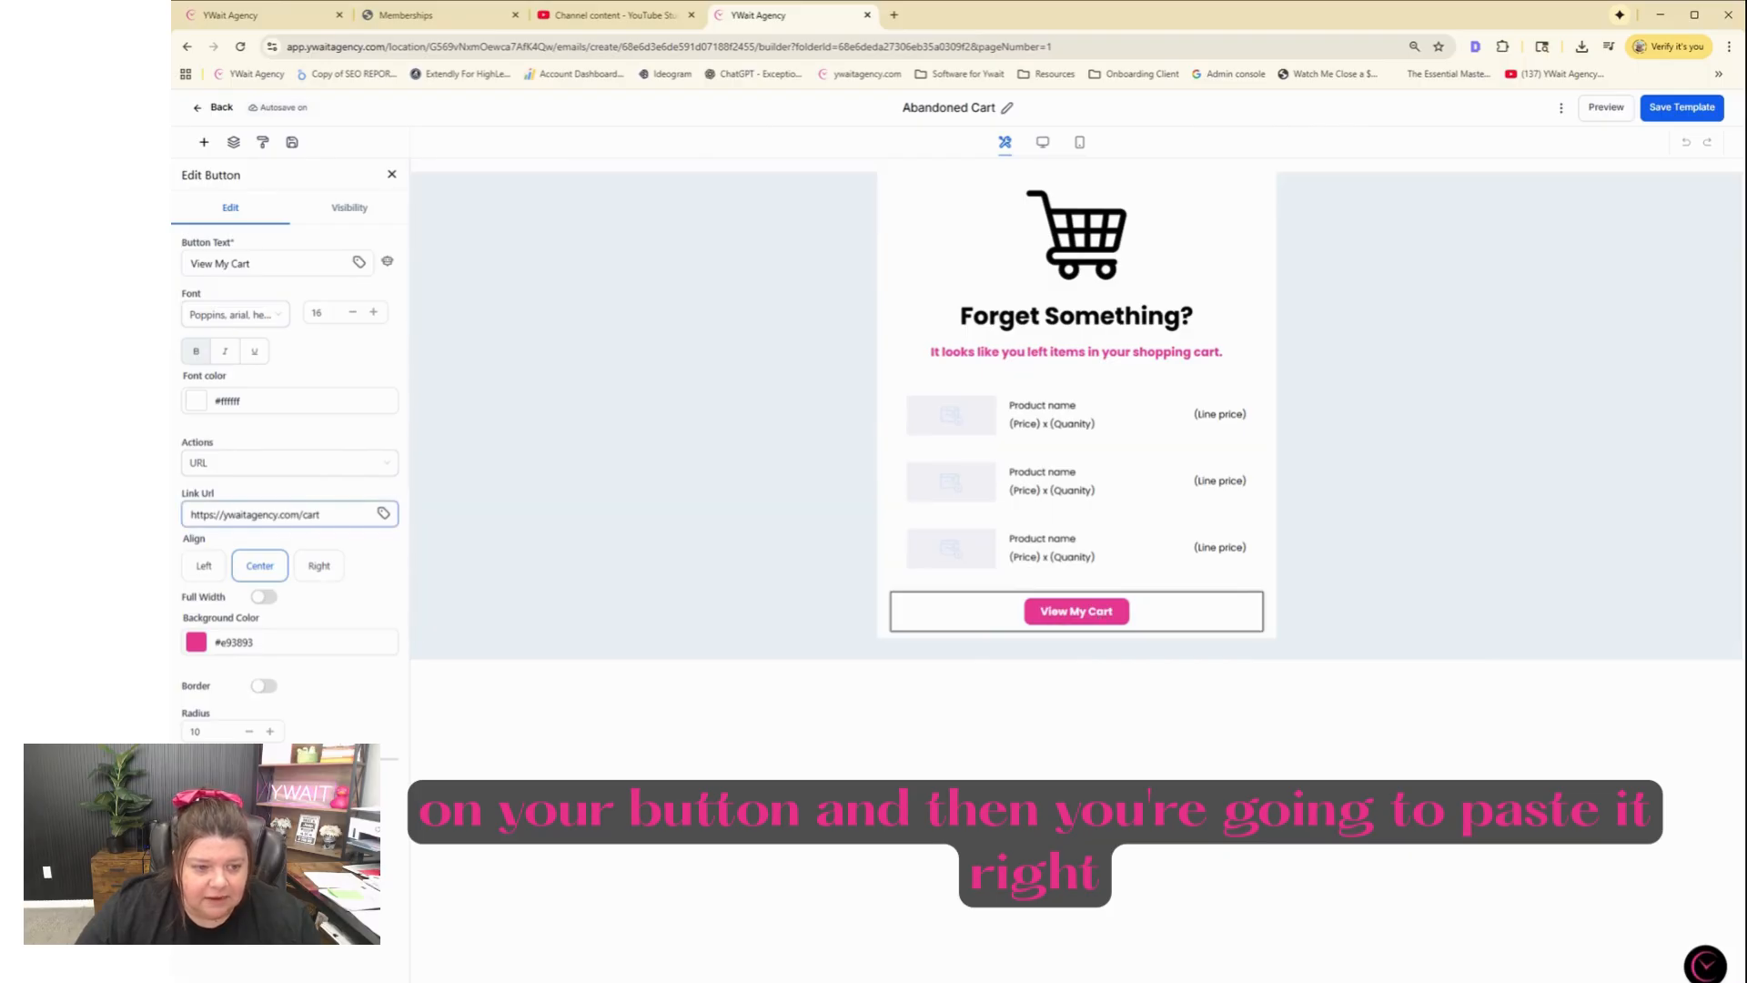
drag(320, 515, 190, 515)
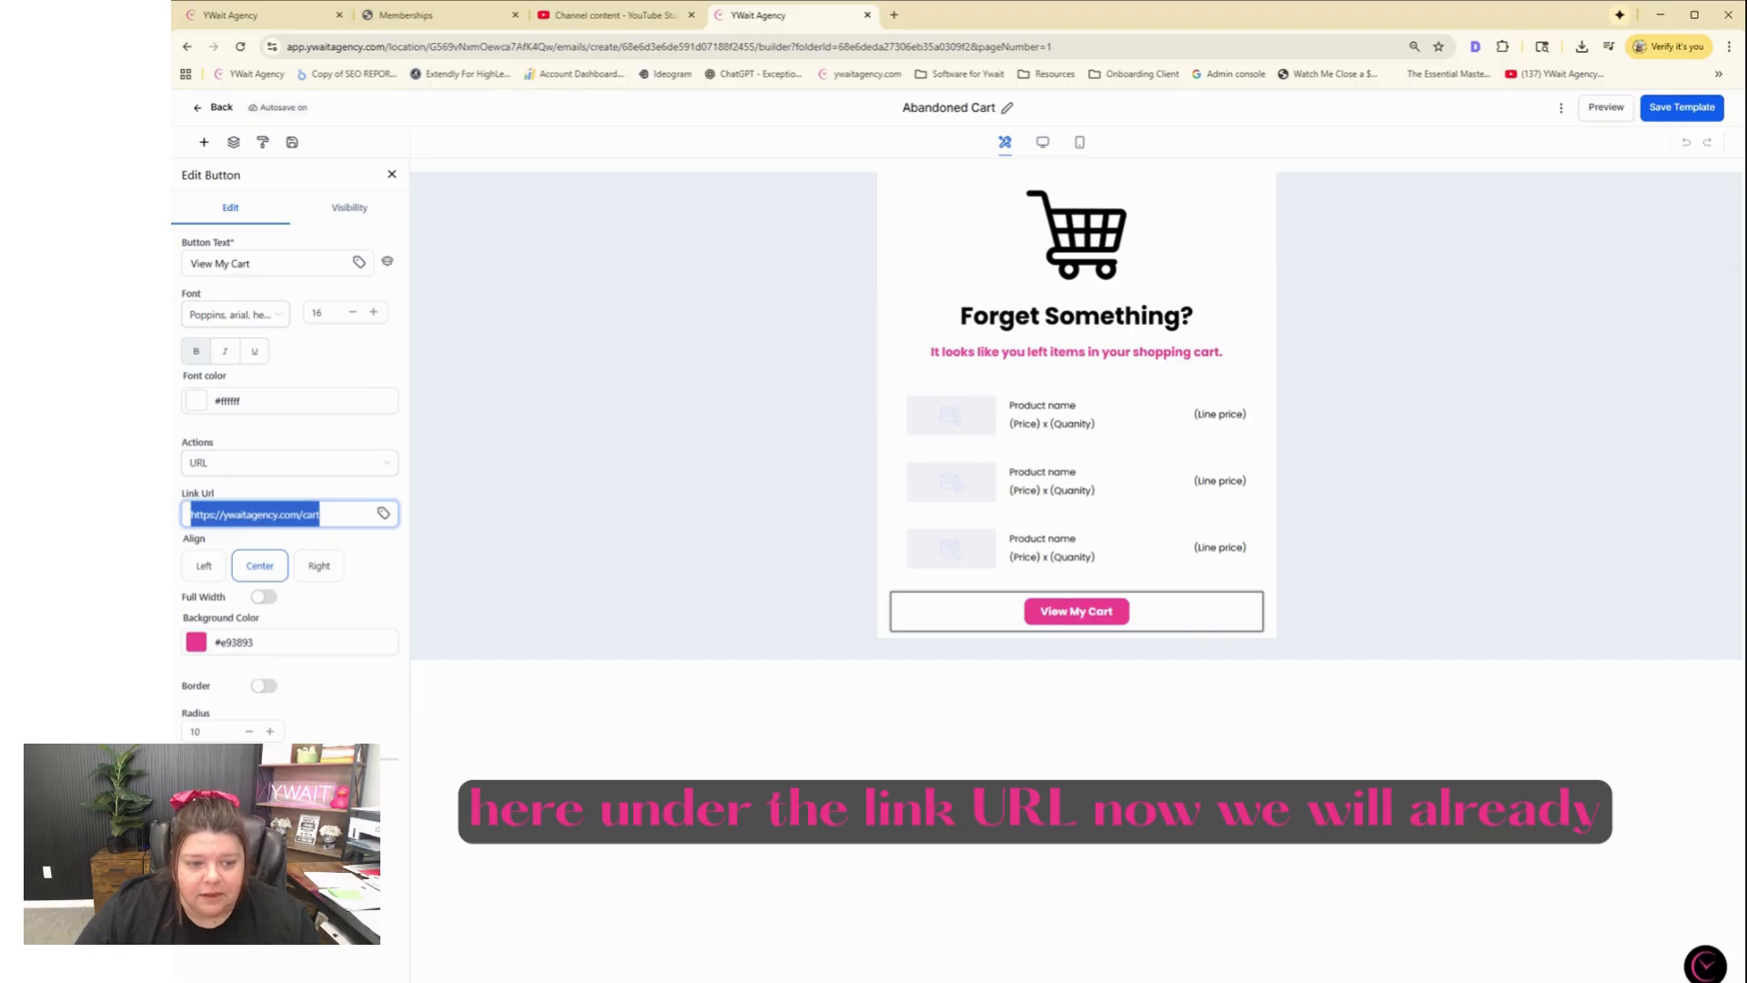